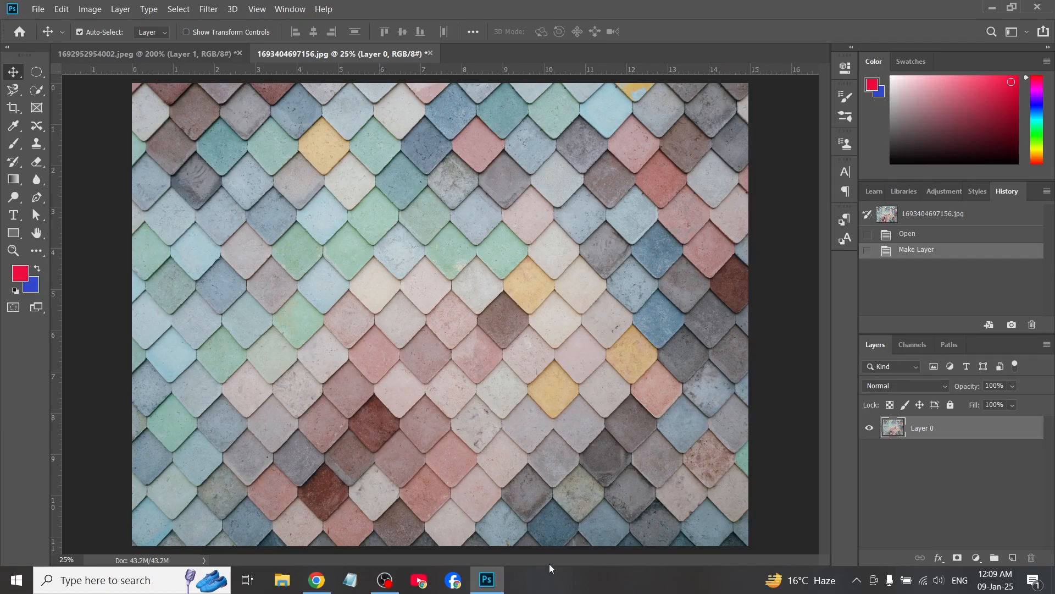
Step: Use the Eyedropper tool to sample foreground colours from the teal, pink, coral, blue and light grey tiles
click(18, 130)
right_click(18, 129)
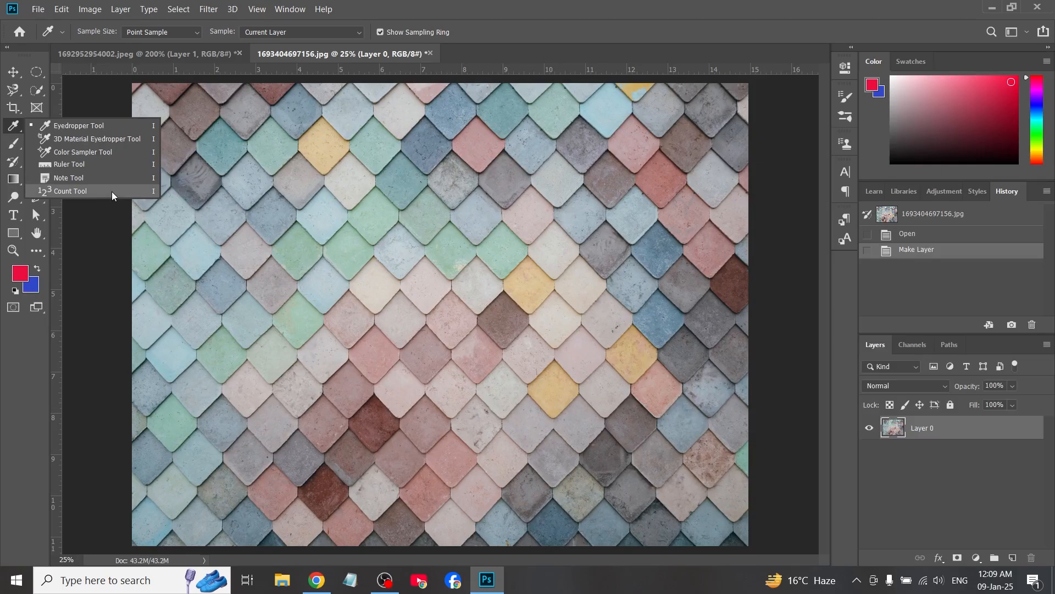
click(97, 125)
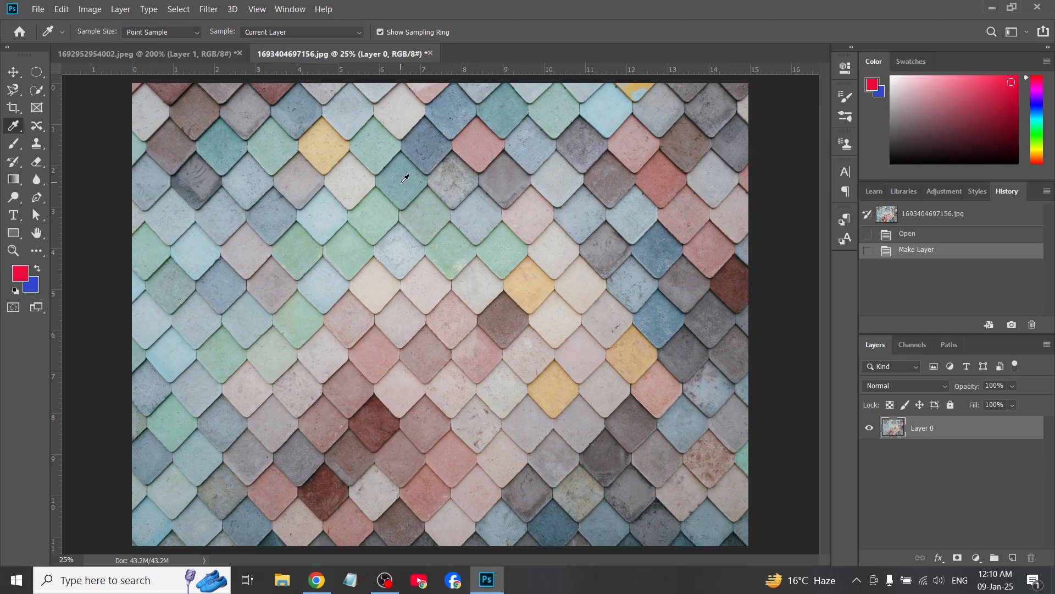
click(406, 178)
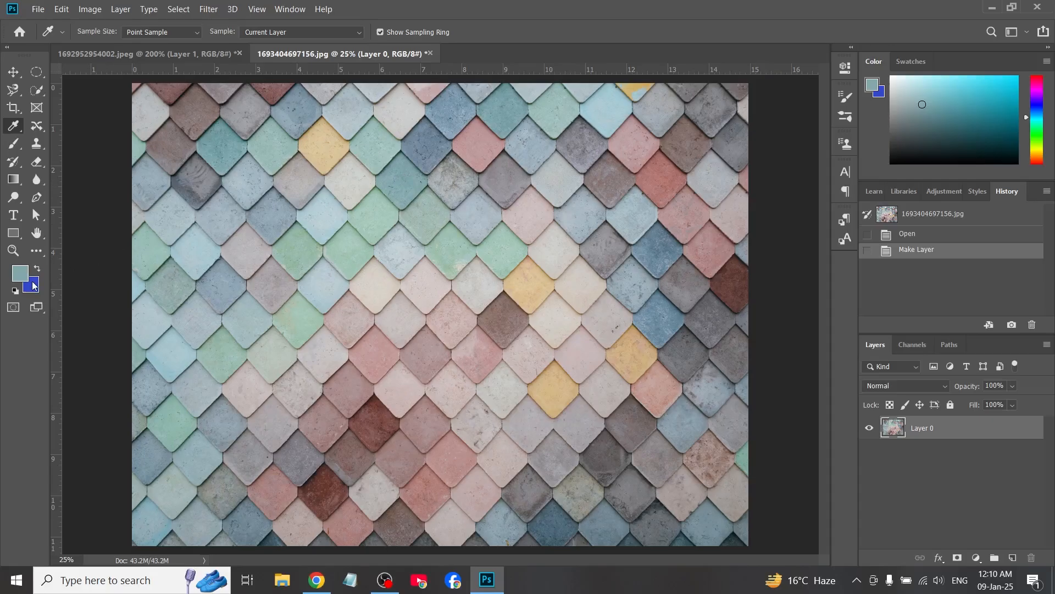
click(472, 148)
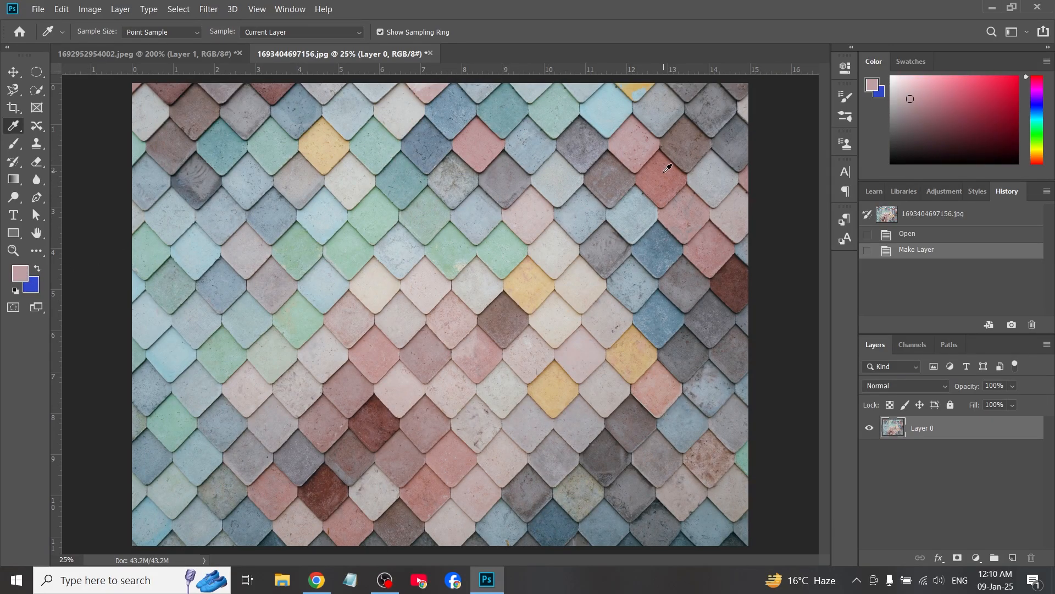
click(666, 169)
click(665, 311)
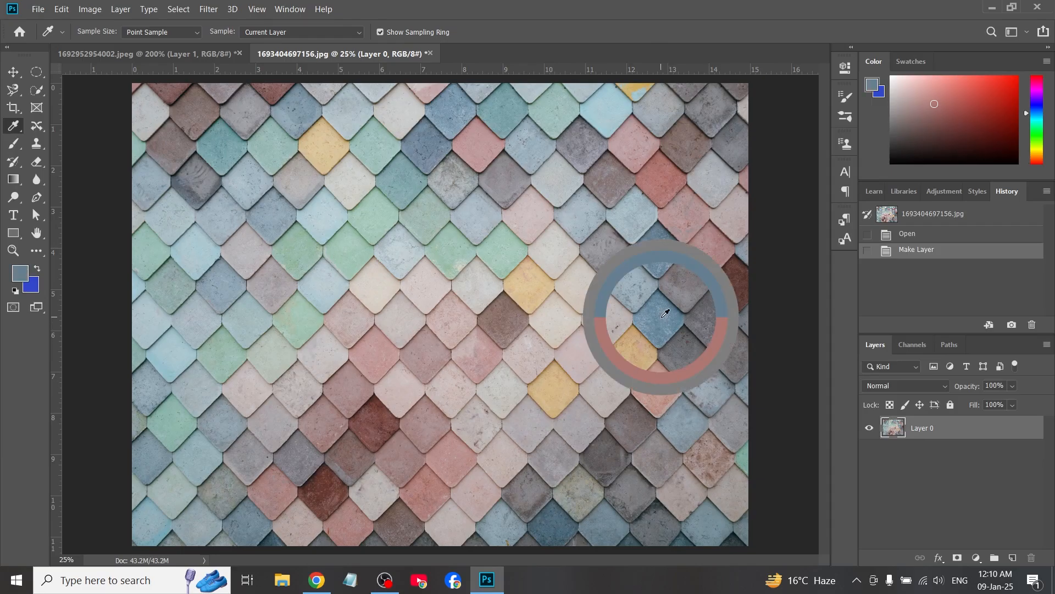
click(488, 282)
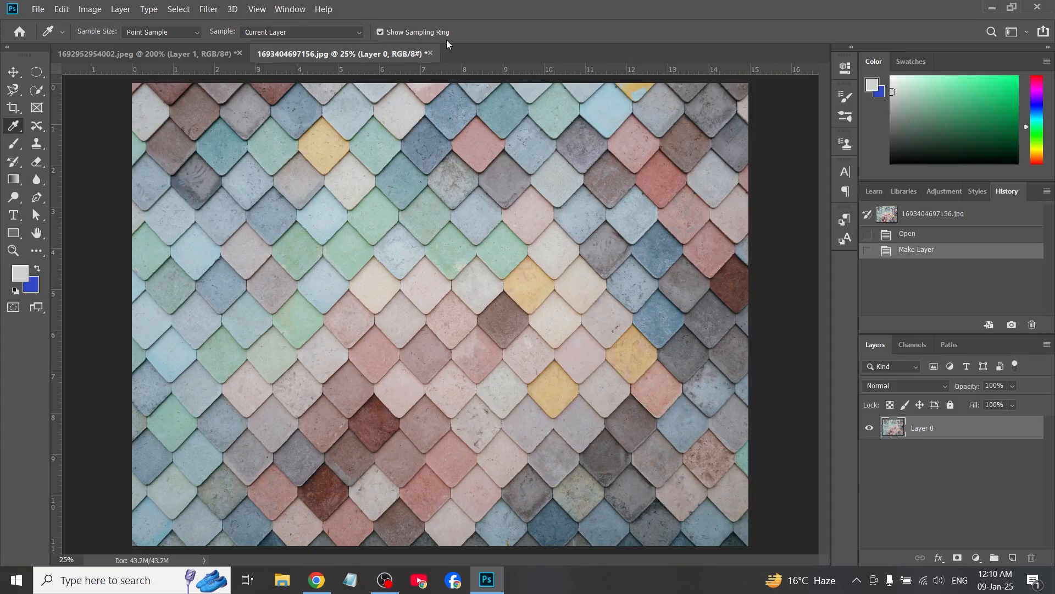
Step: Compare sampling tile colours with the Eyedropper's sampling ring hidden and shown, including the yellow tile
click(379, 32)
click(378, 152)
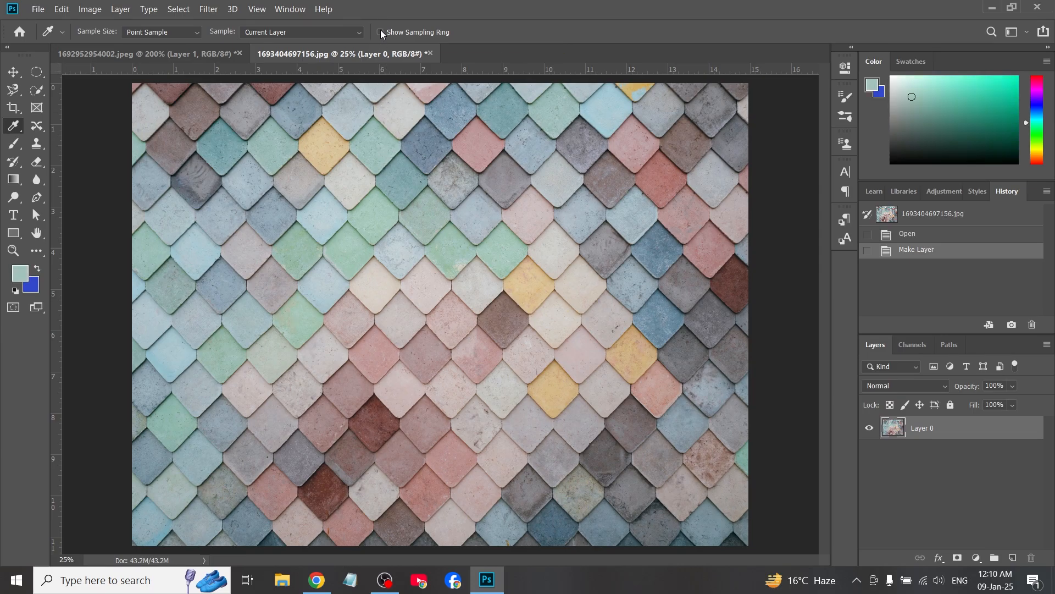
click(330, 138)
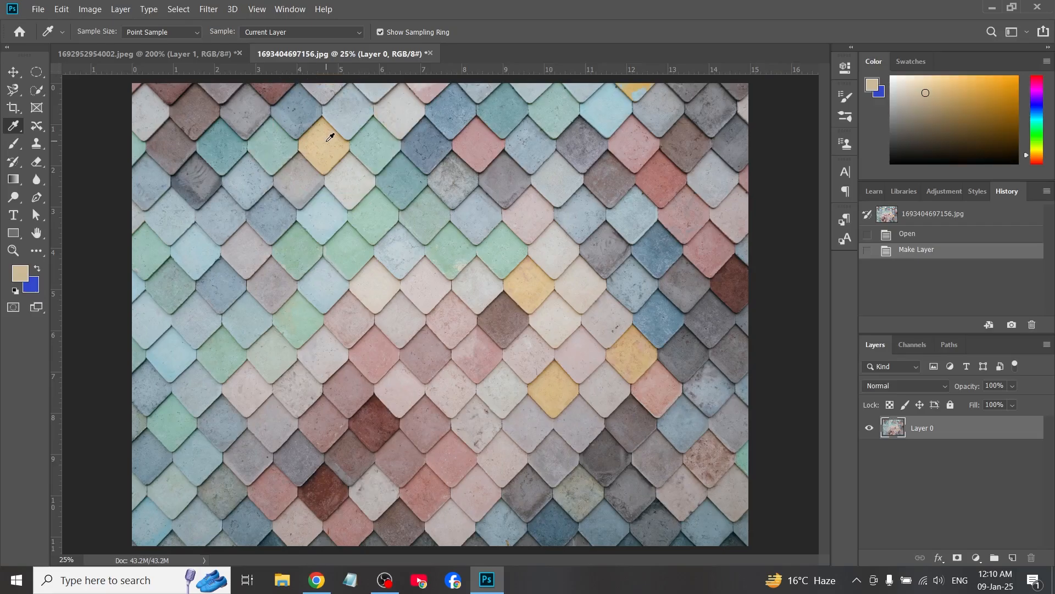
click(323, 217)
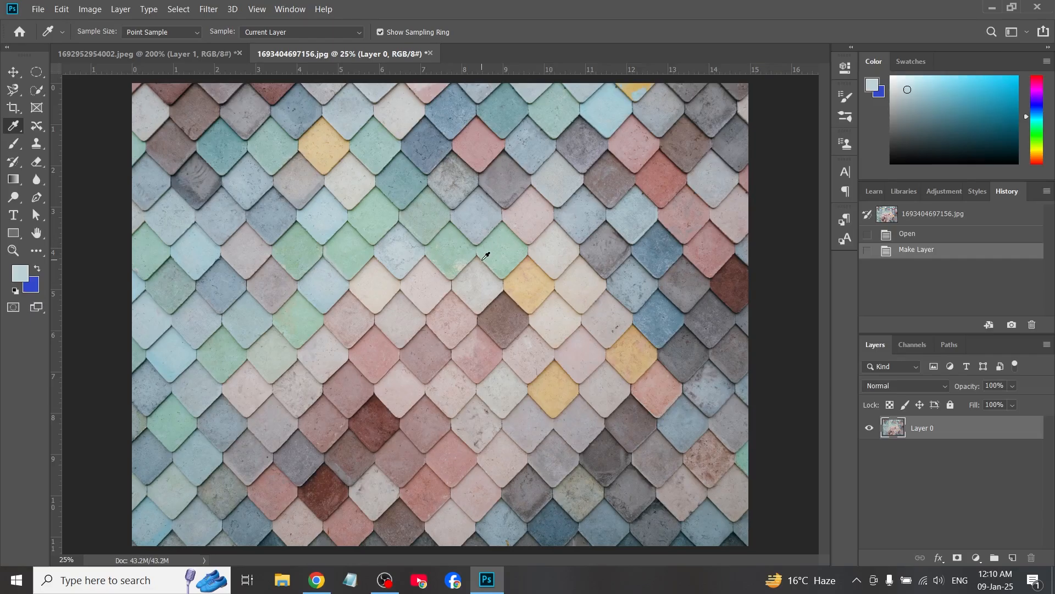
Step: Sample the red of the taskbar icon outside the image, and also the colour of the central yellow tile
drag(485, 256, 426, 571)
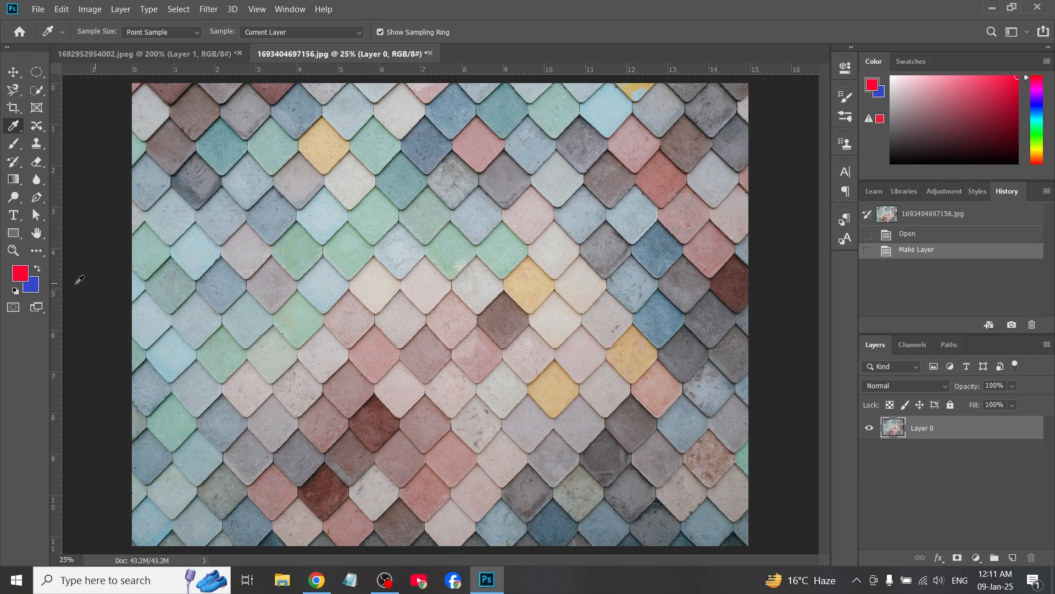
click(528, 283)
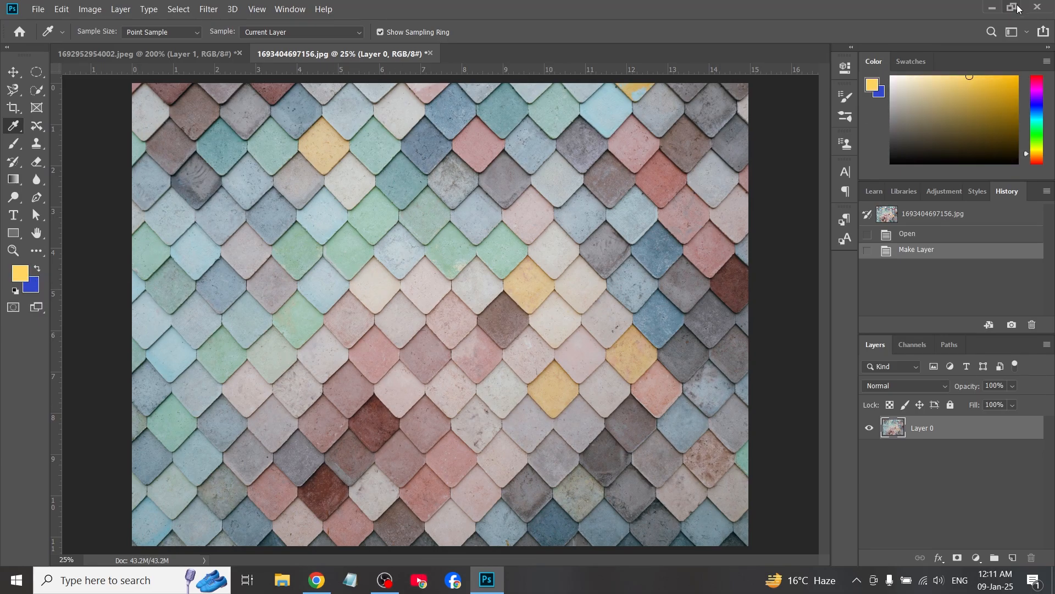
Step: Reduce the program window, sample red from the flag texture image in the browser behind it, and maximize the window again
click(1014, 7)
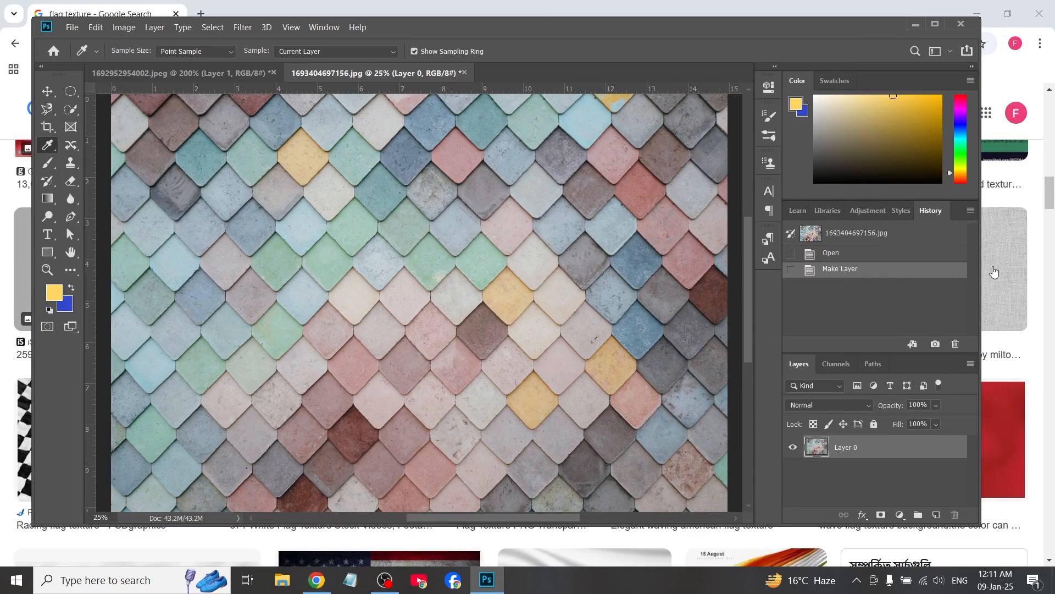
drag(410, 289, 1019, 289)
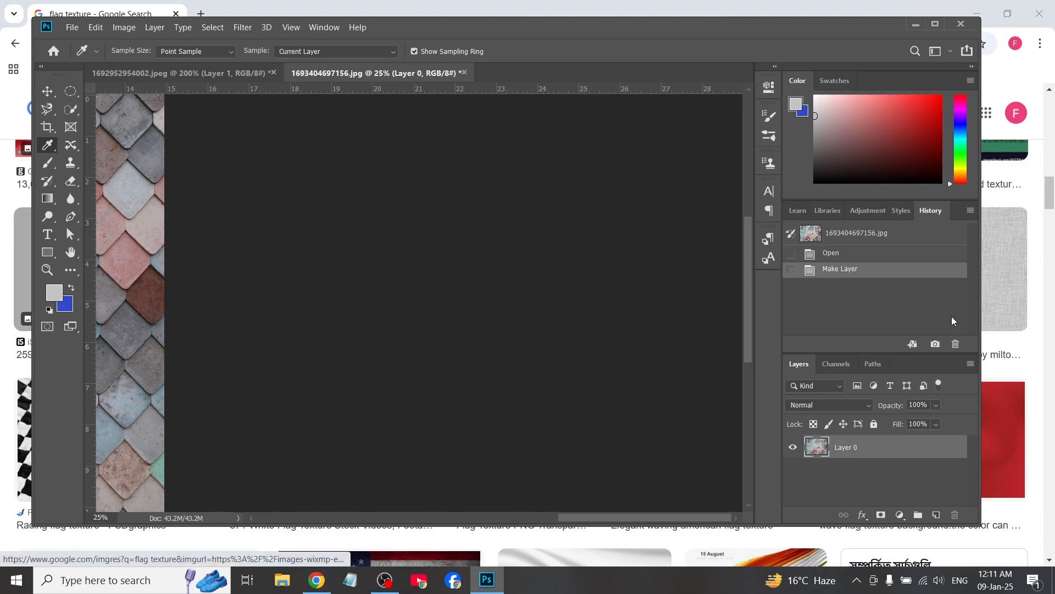
scroll(482, 437, left, 10)
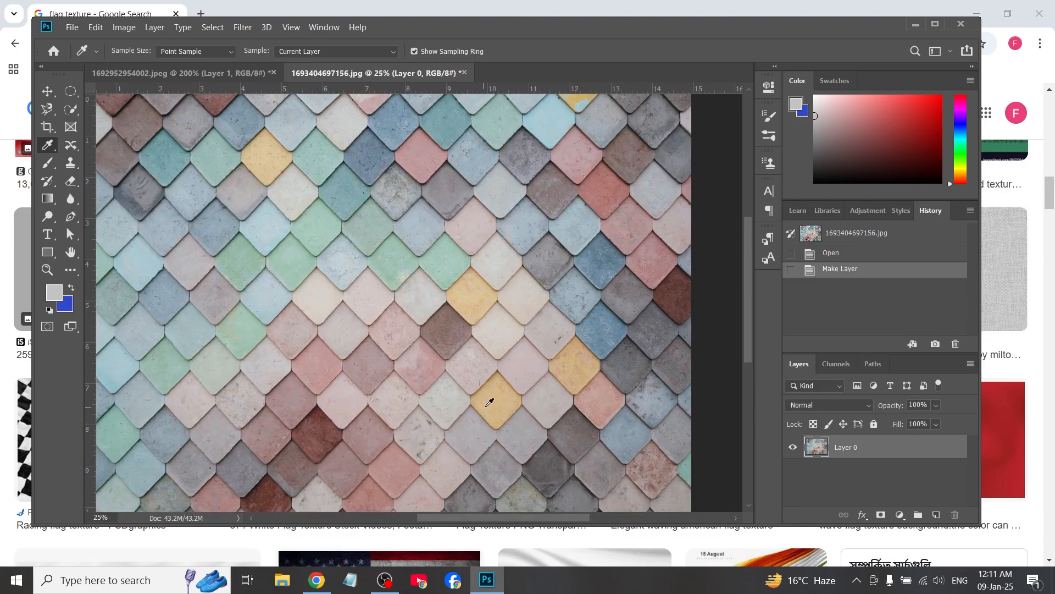
drag(490, 402, 1013, 472)
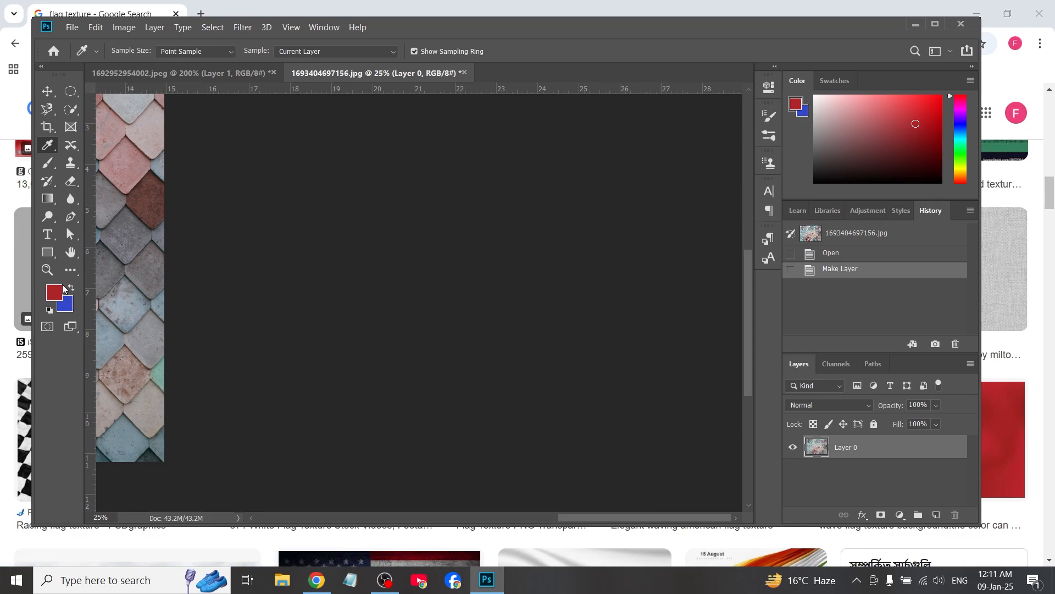
drag(644, 517, 484, 518)
key(super+Up)
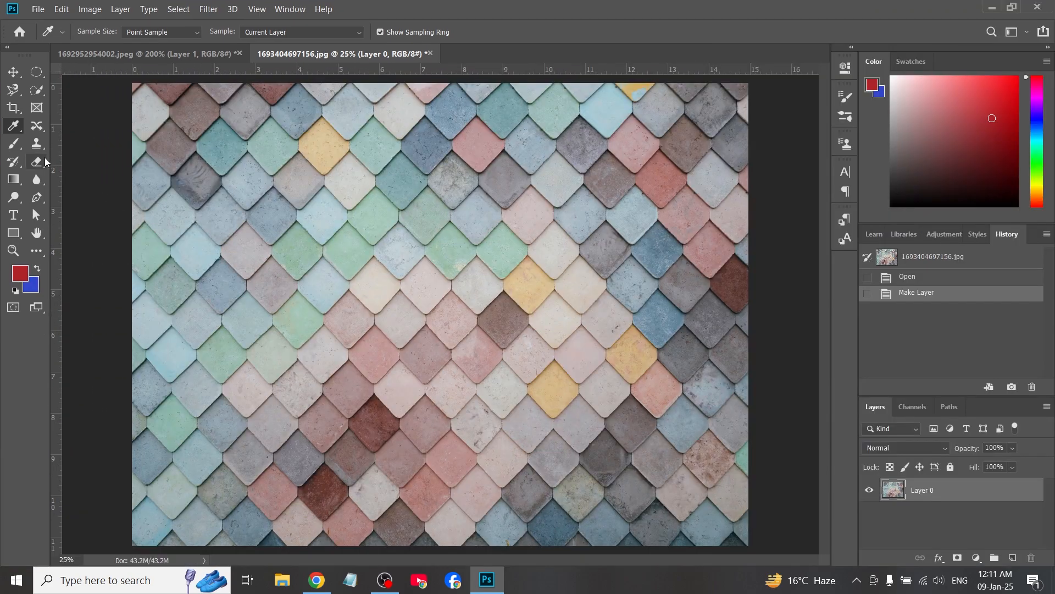
Step: Activate the 3D Material Eyedropper and turn Layer 0 into a Pyramid mesh preset in the 3D workspace
right_click(24, 135)
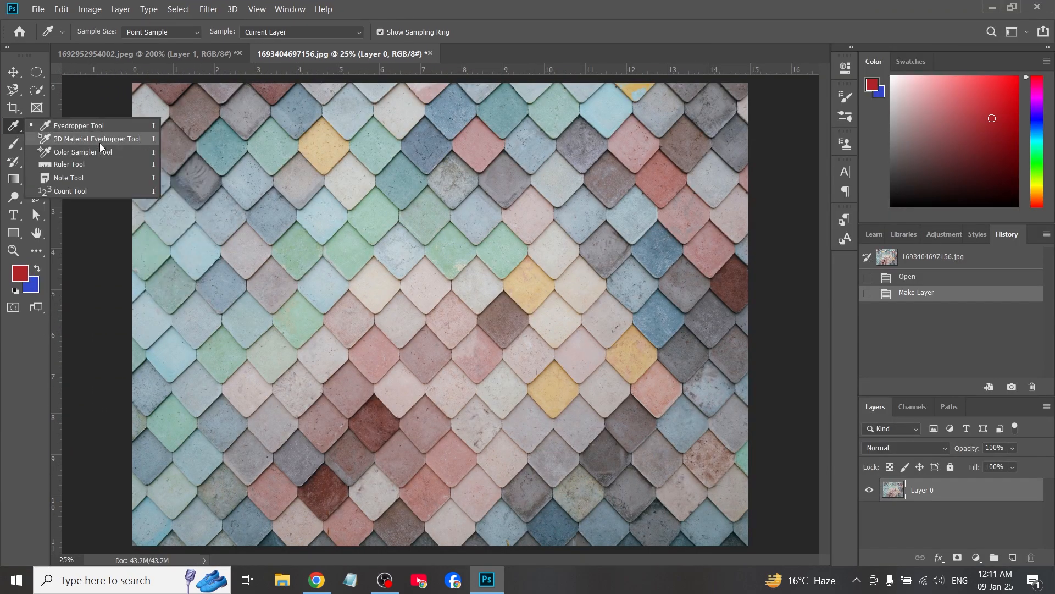
click(99, 140)
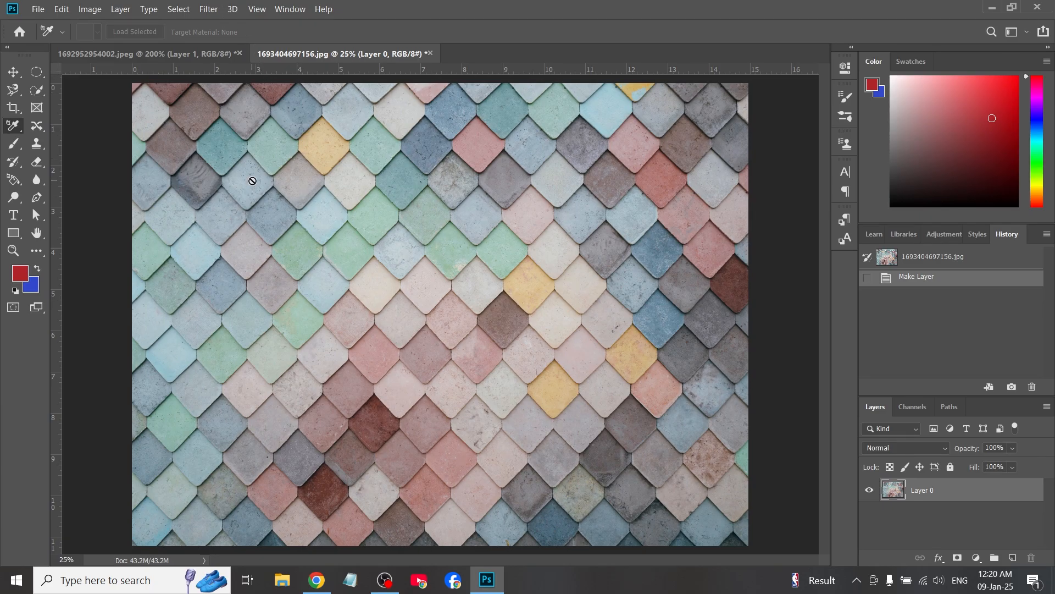
click(292, 9)
mouse_move(303, 37)
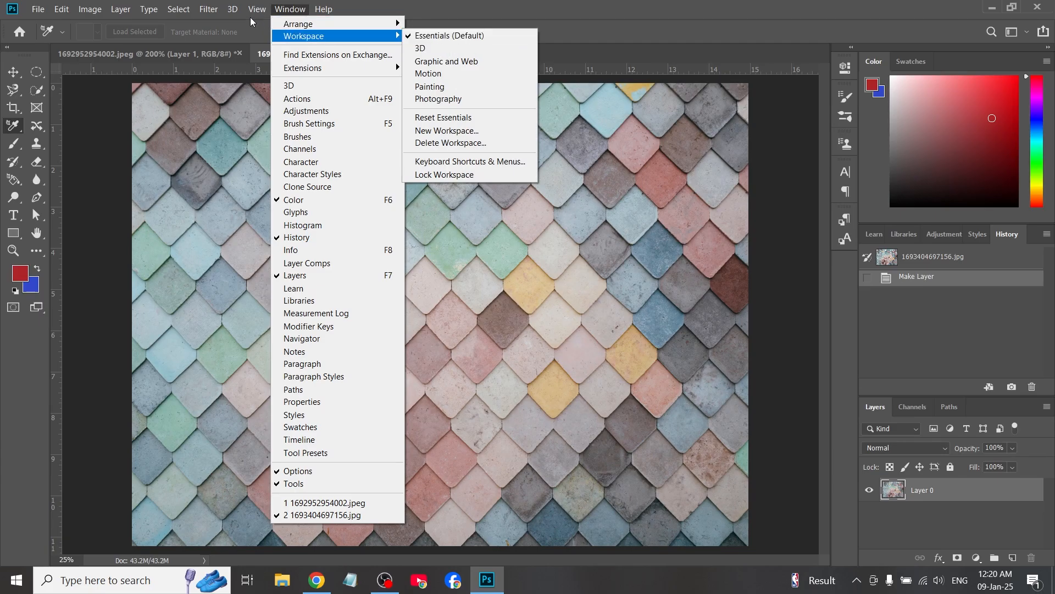
mouse_move(234, 11)
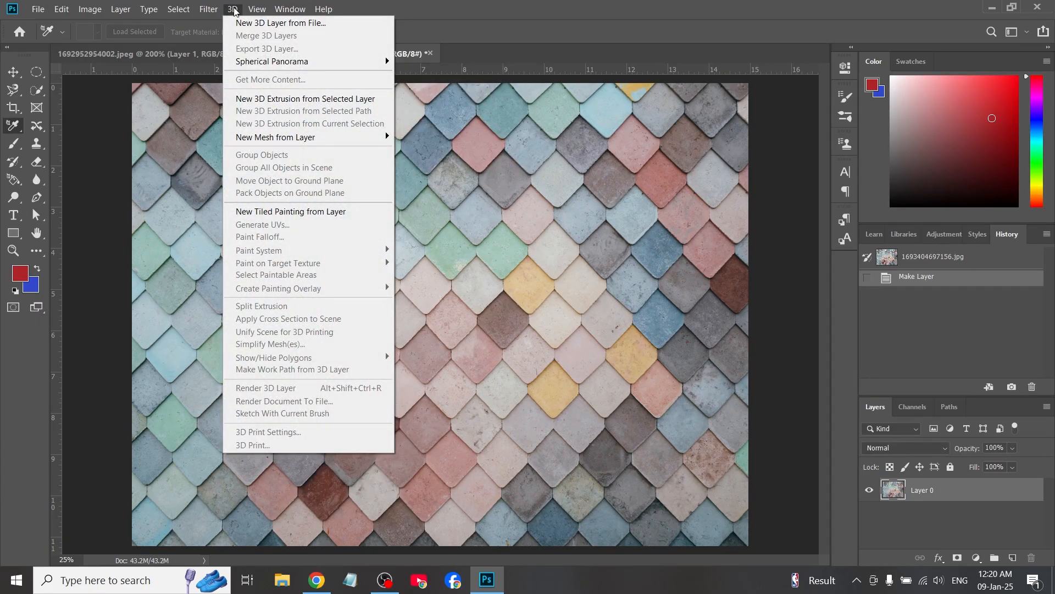
mouse_move(319, 137)
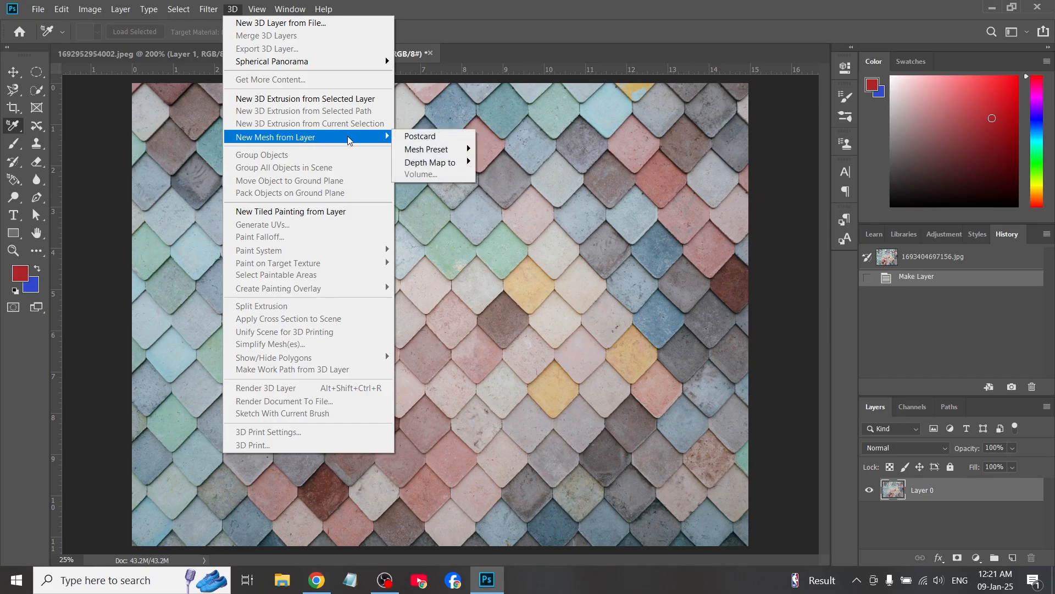
mouse_move(422, 152)
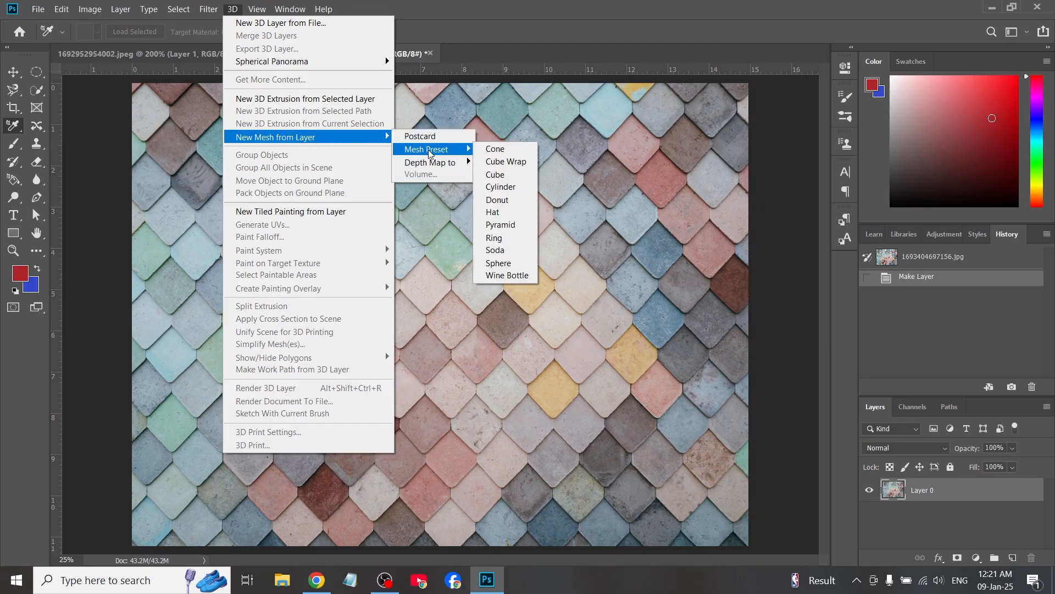
click(520, 226)
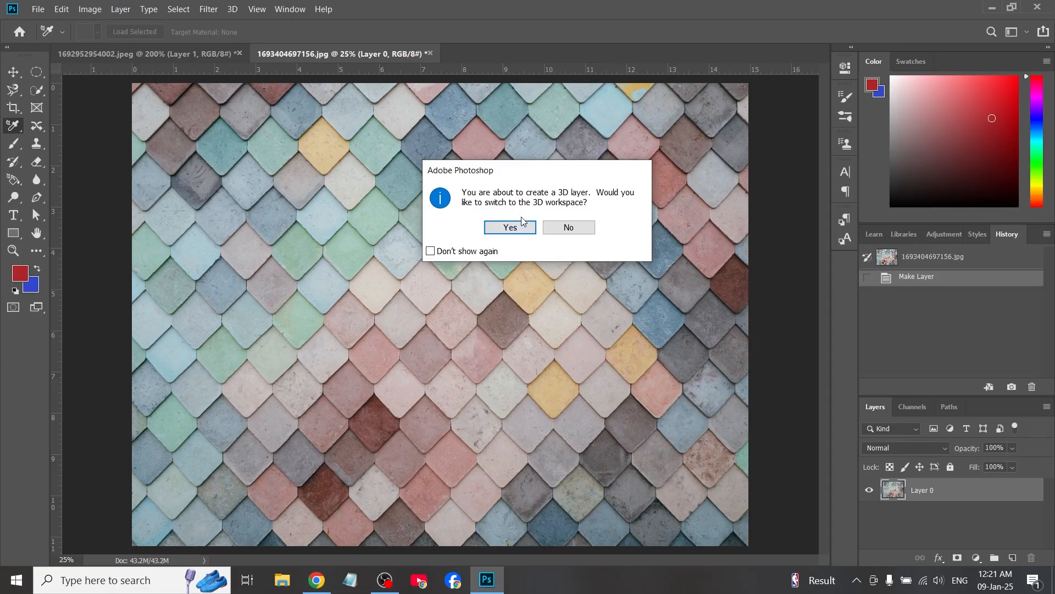
click(517, 228)
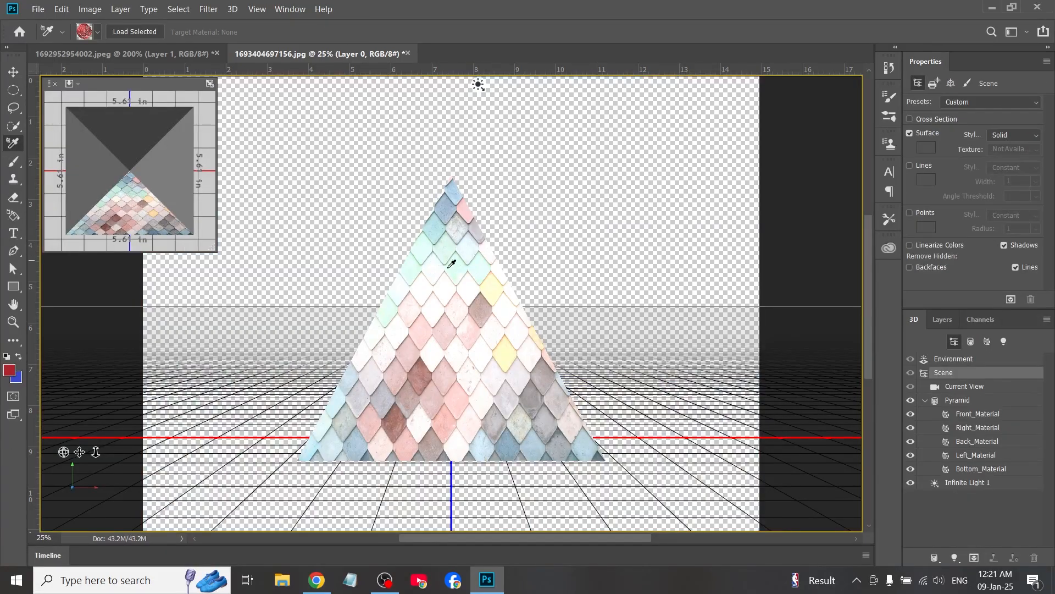
Step: Sample the tile-patterned Front_Material of the pyramid with the 3D Material Eyedropper
scroll(411, 287, down, 2)
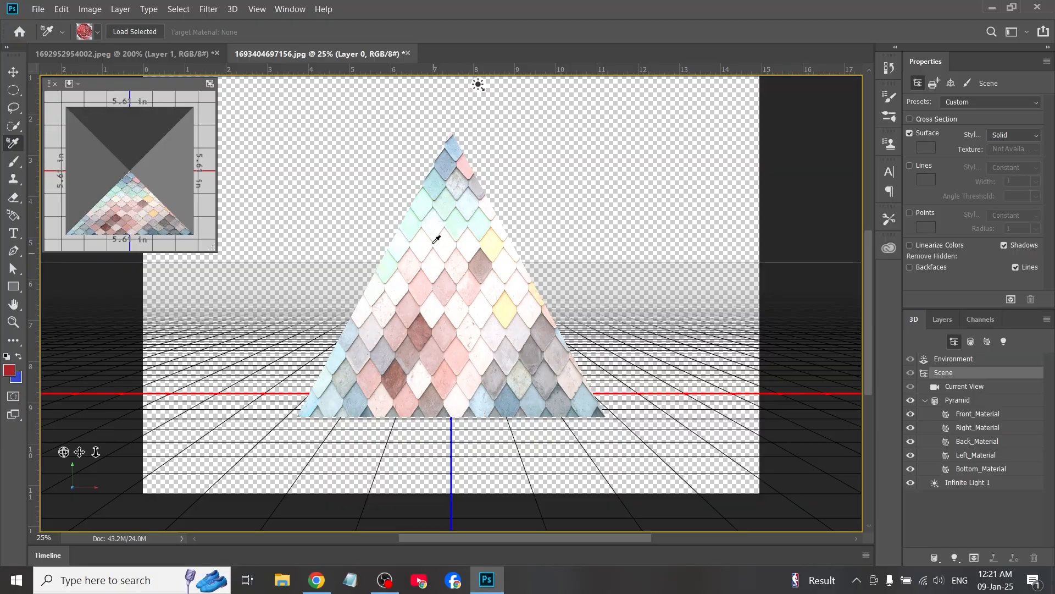
drag(63, 451, 461, 177)
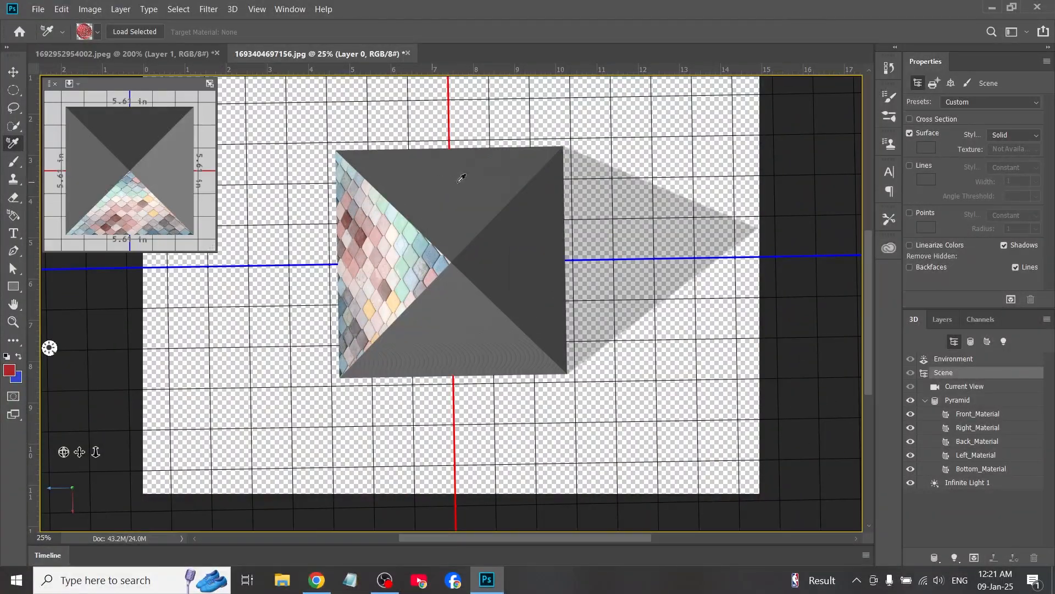
click(477, 306)
click(375, 242)
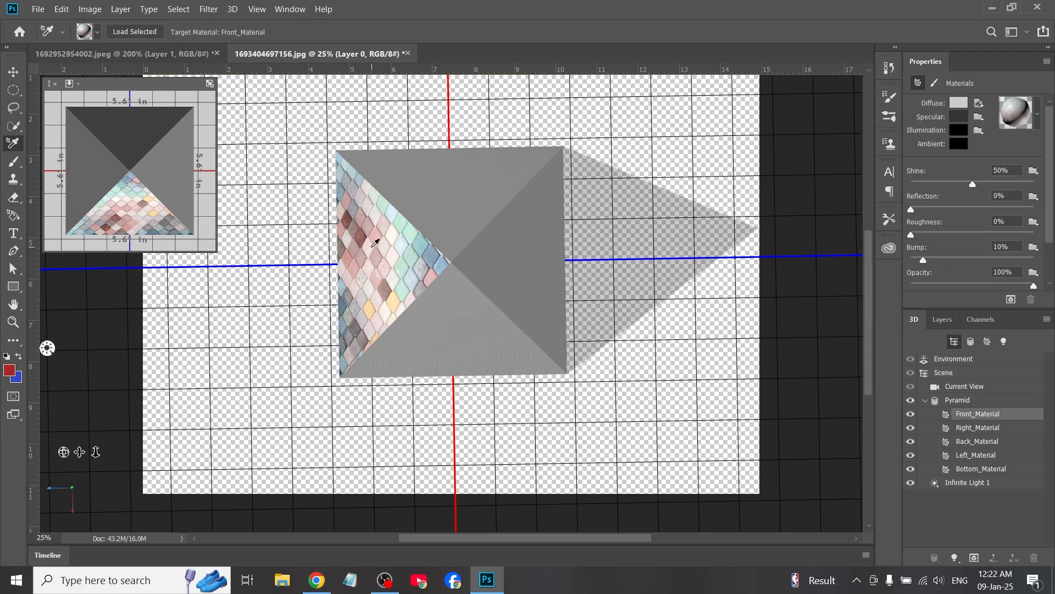
Step: Apply the sampled front material to the pyramid's left, back and right faces with the 3D Material Drop tool
click(14, 215)
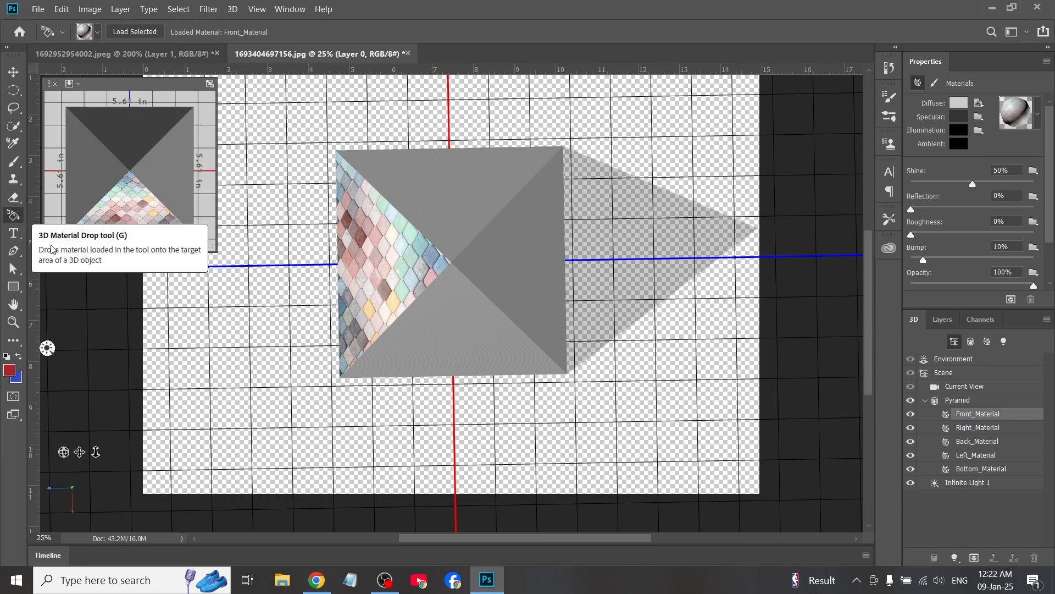
click(446, 210)
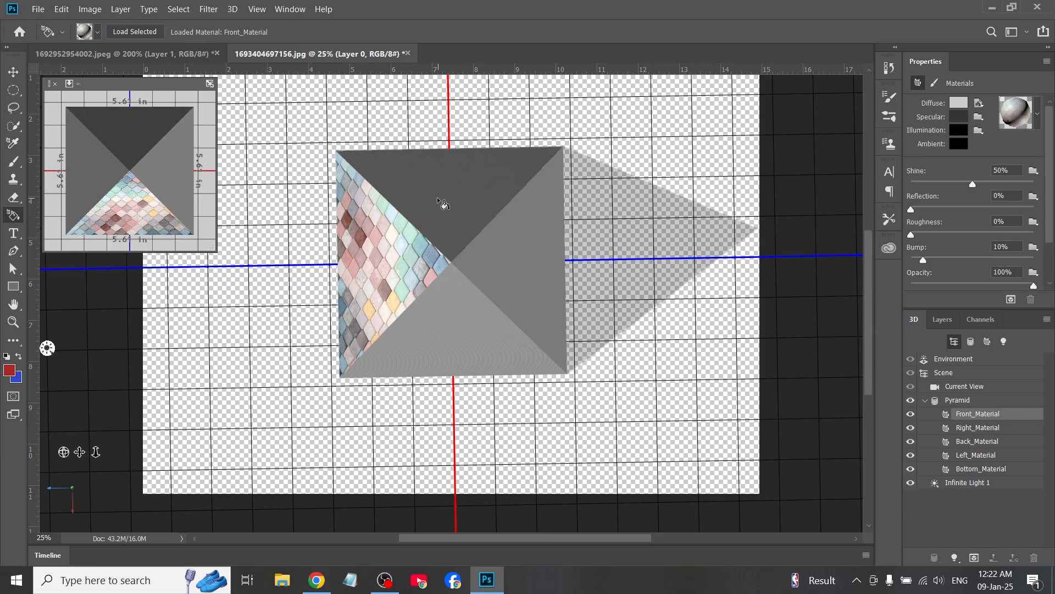
click(439, 199)
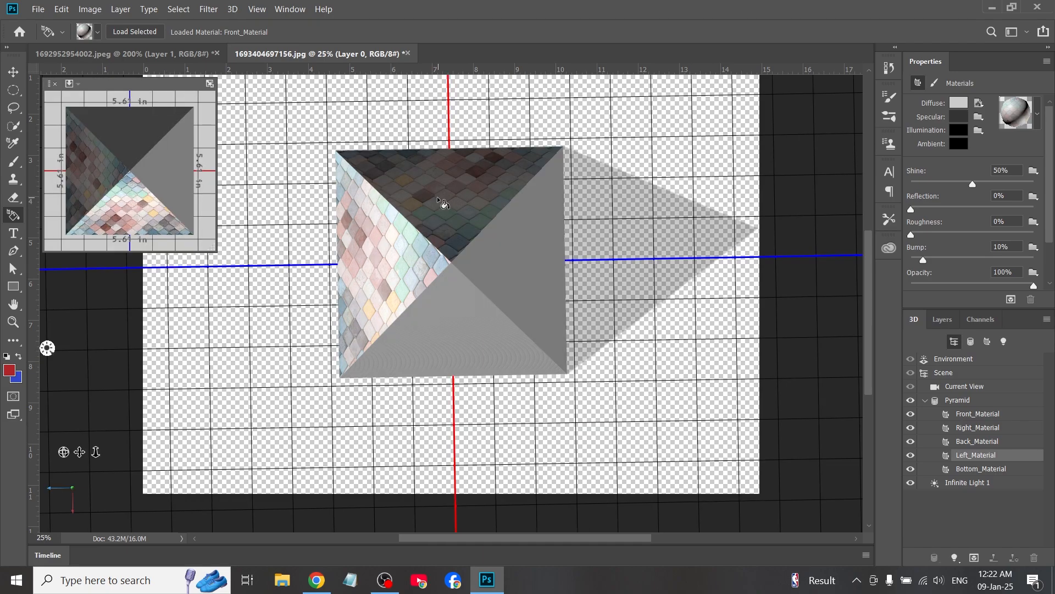
click(502, 262)
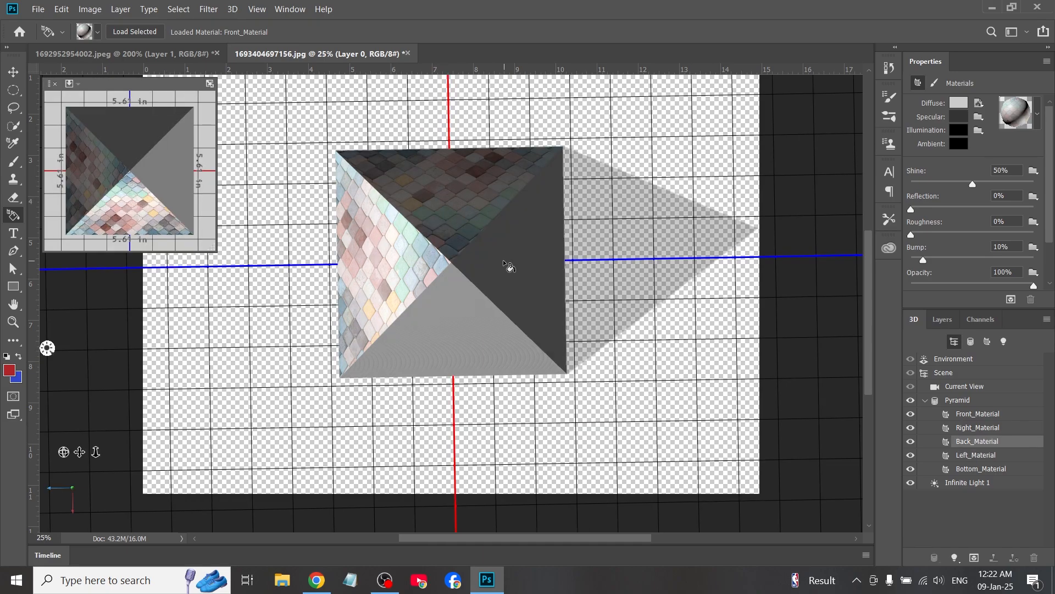
click(464, 306)
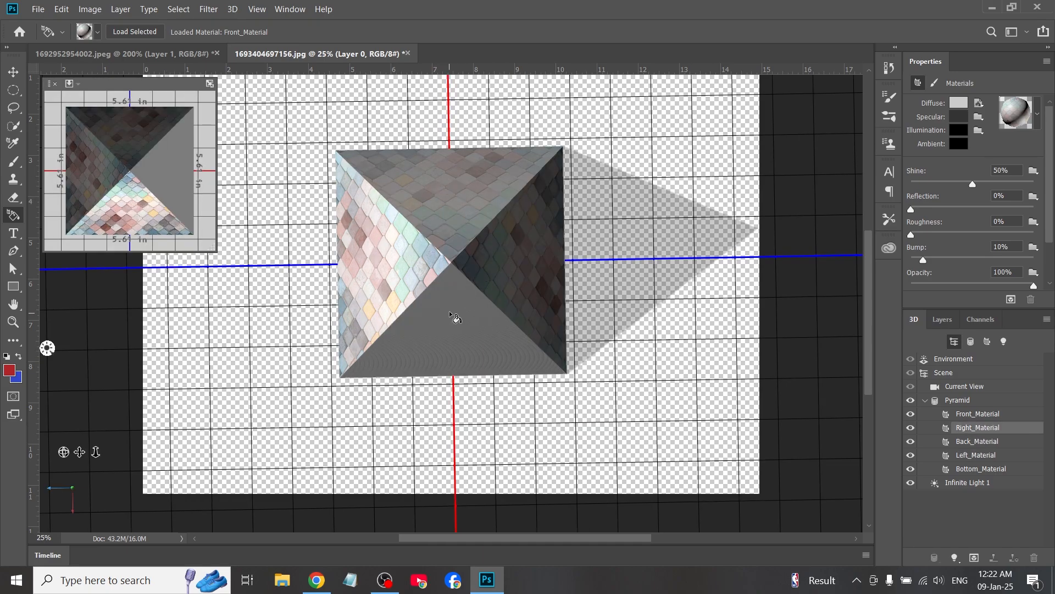
scroll(454, 317, up, 1)
scroll(454, 317, down, 2)
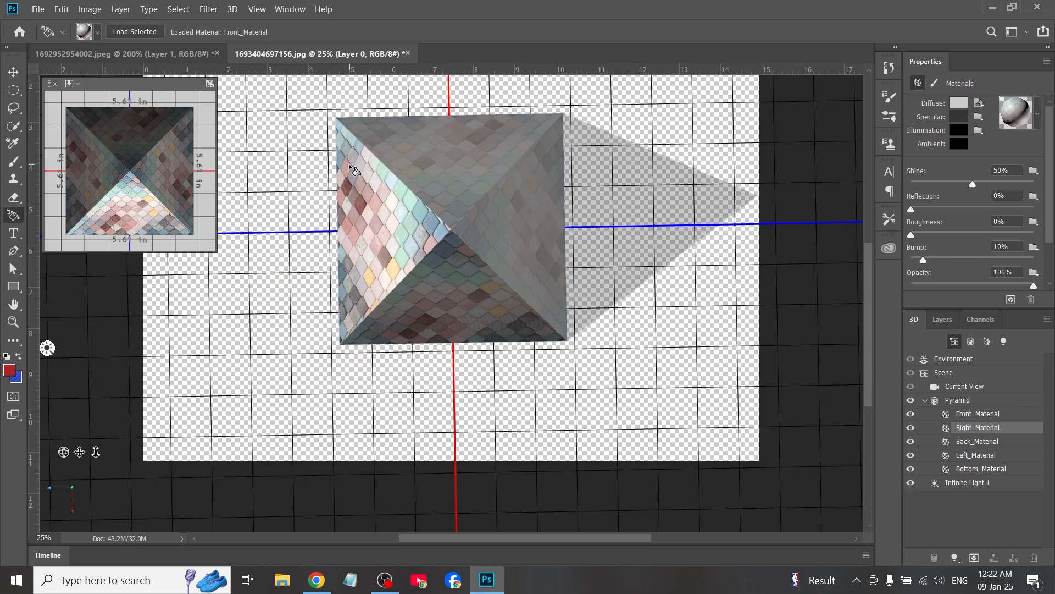
Step: Load the red Fun Textured material preset into the 3D Material Drop tool
click(98, 32)
scroll(87, 100, down, 3)
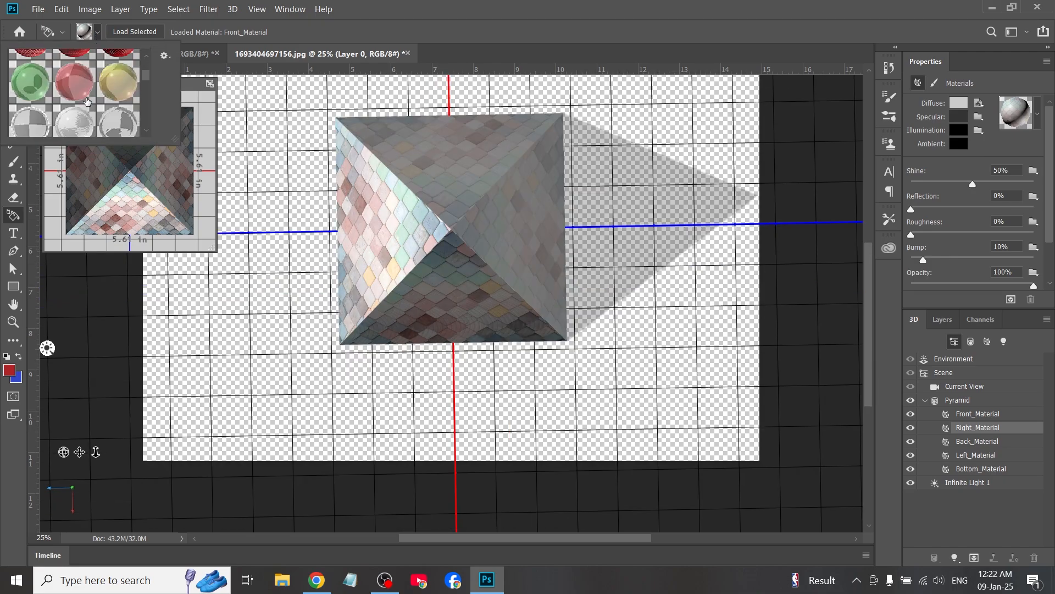
scroll(87, 100, up, 4)
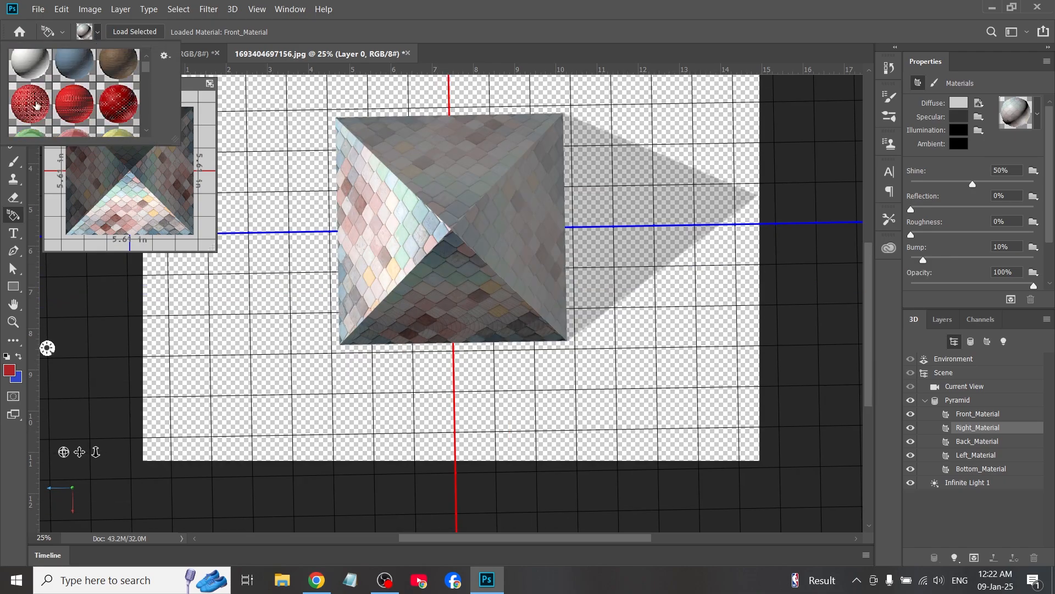
click(31, 105)
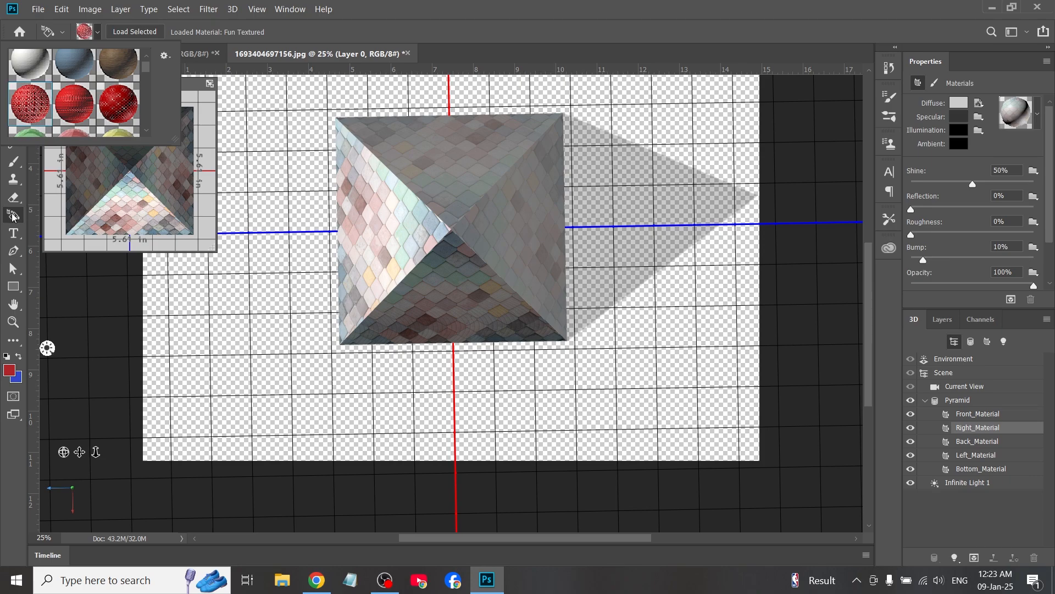
Step: Apply the Fun Textured material to the pyramid's left, front and right faces
click(433, 149)
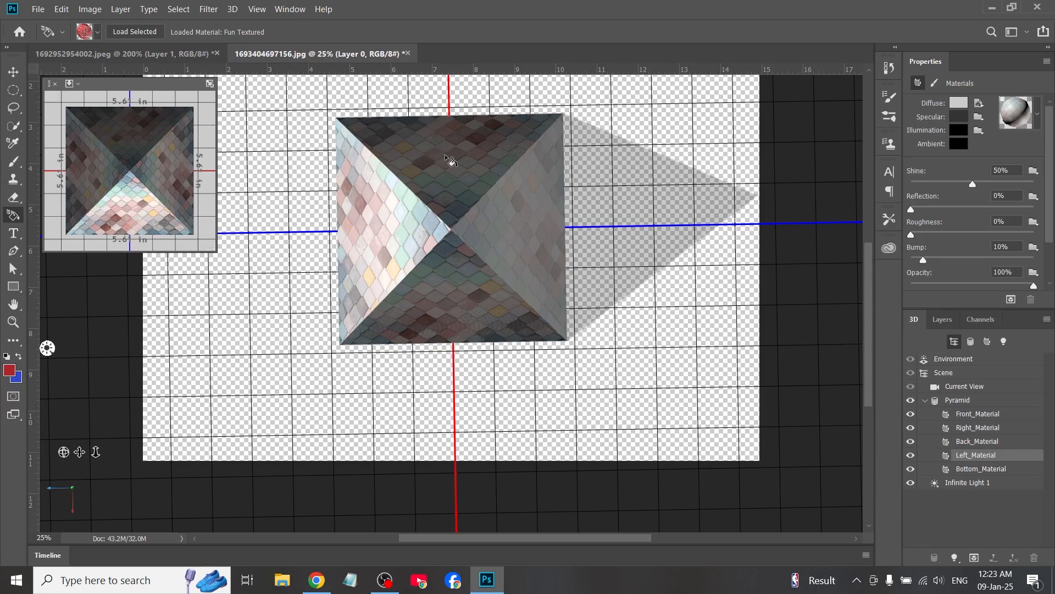
click(444, 154)
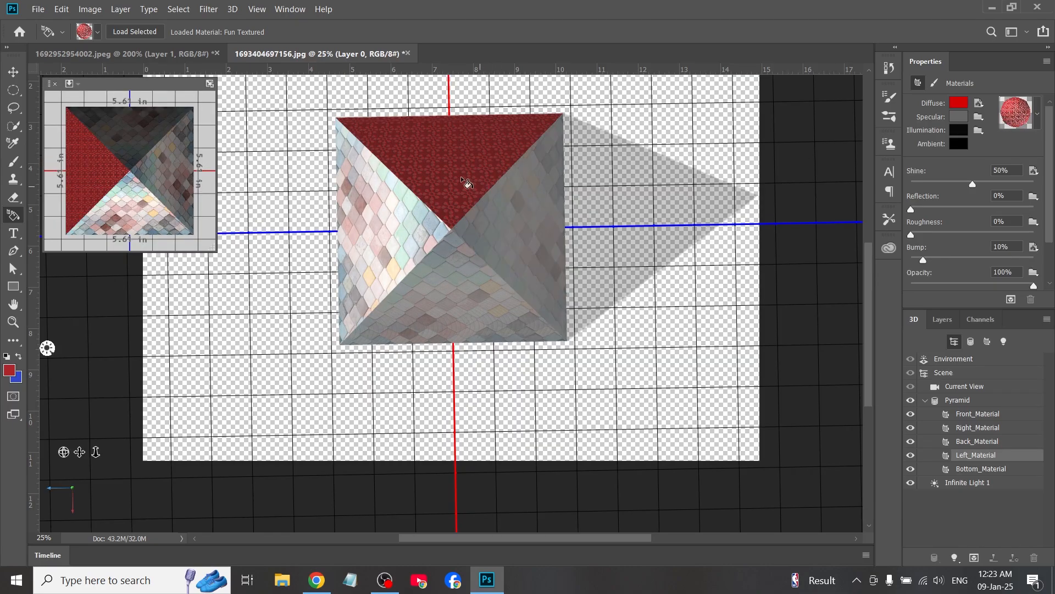
click(376, 238)
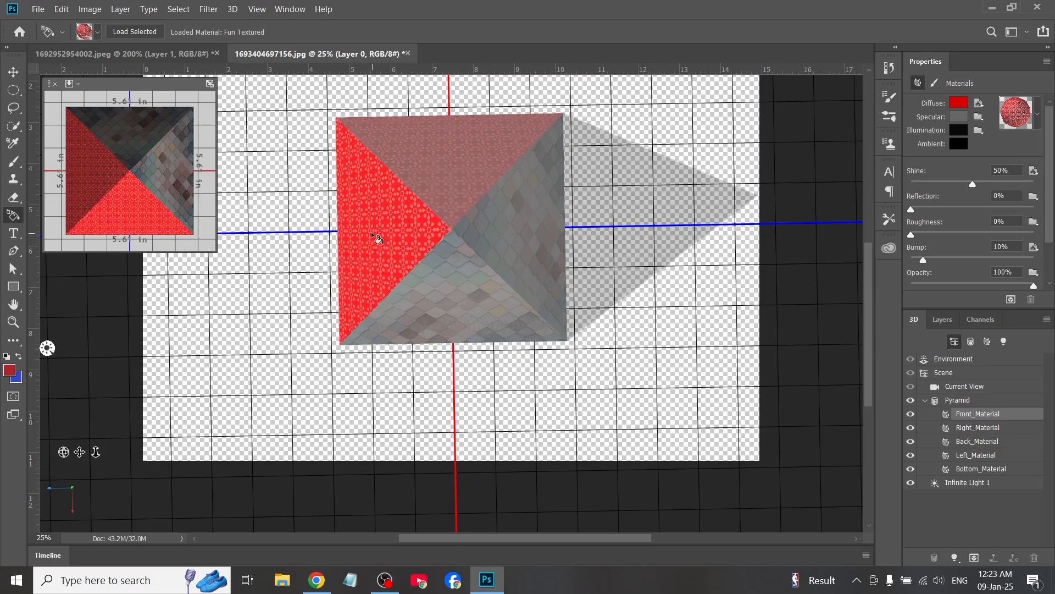
click(440, 305)
Step: Export an upright corner view of the pyramid as a JPG and open the exported image from the A bank folder
drag(63, 452, 87, 410)
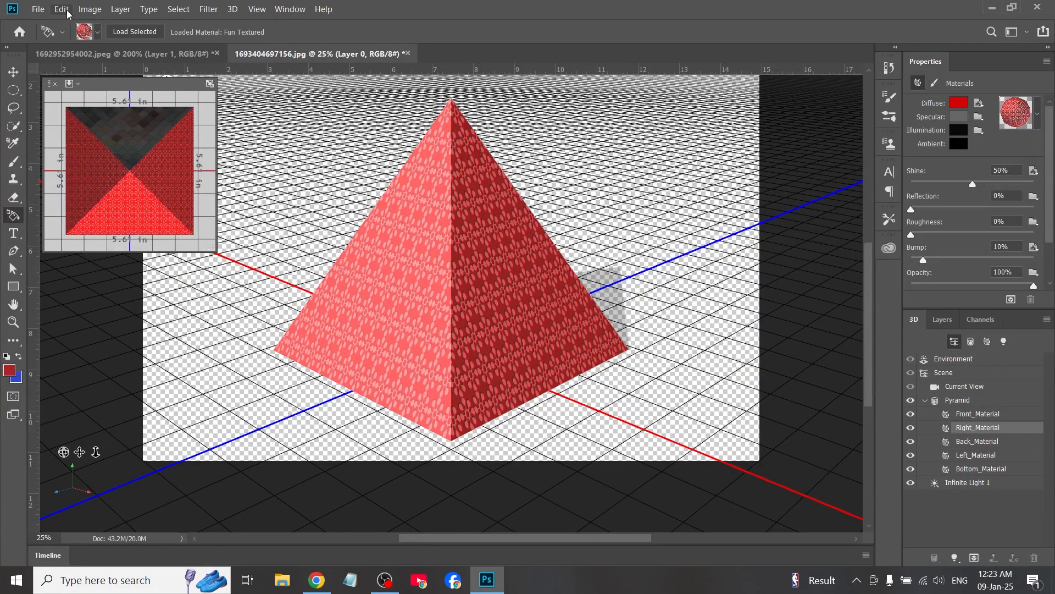
click(42, 10)
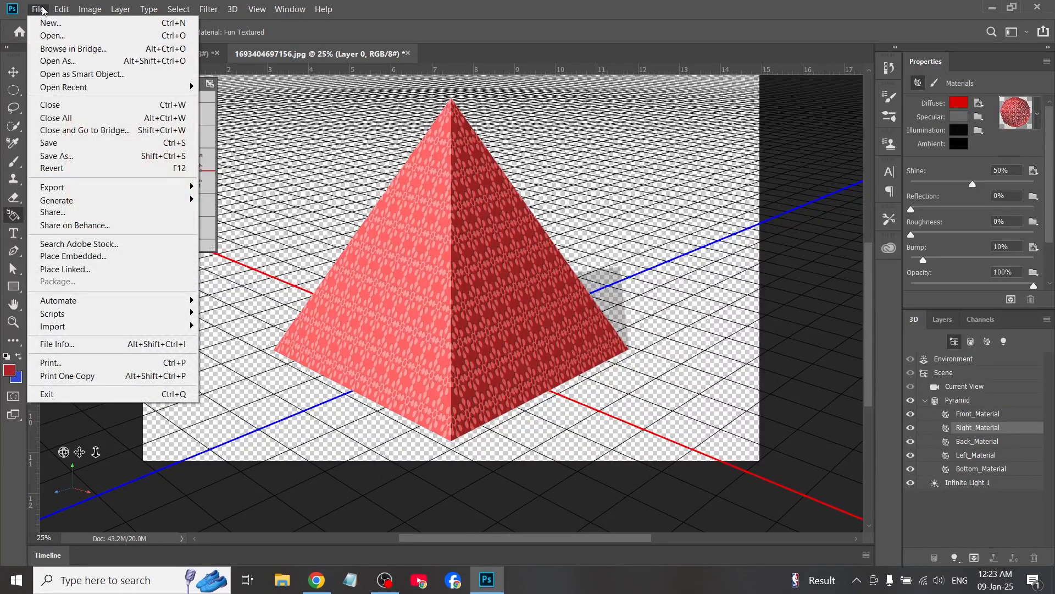
mouse_move(83, 189)
click(228, 199)
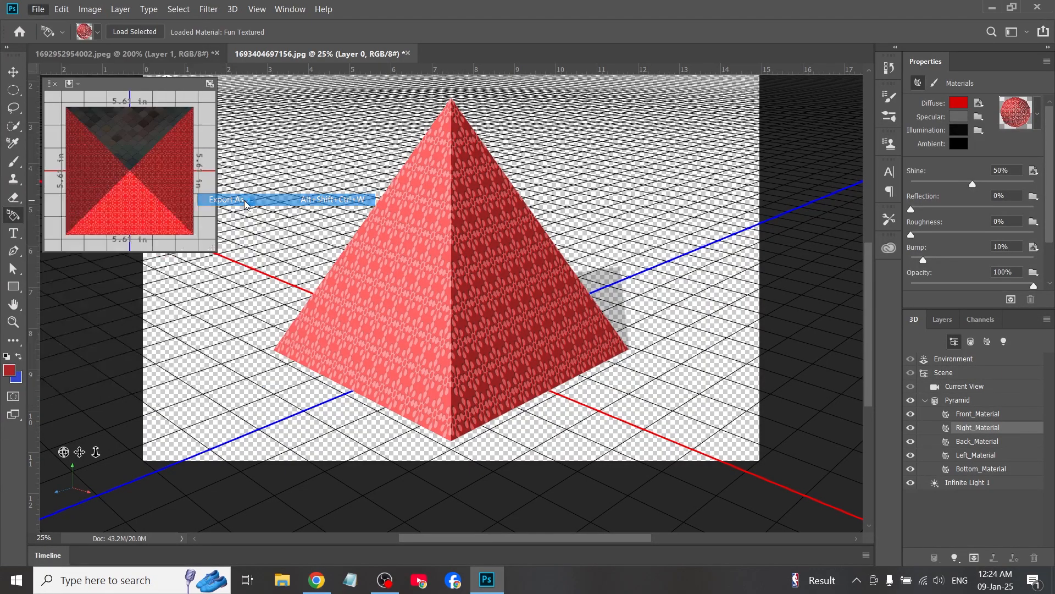
click(861, 119)
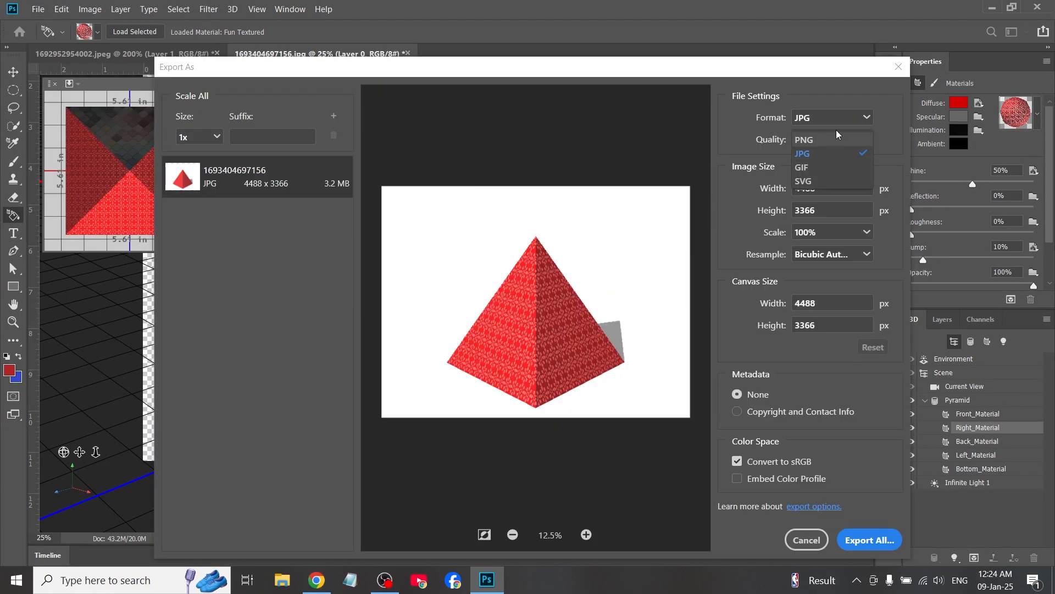
click(834, 153)
click(875, 543)
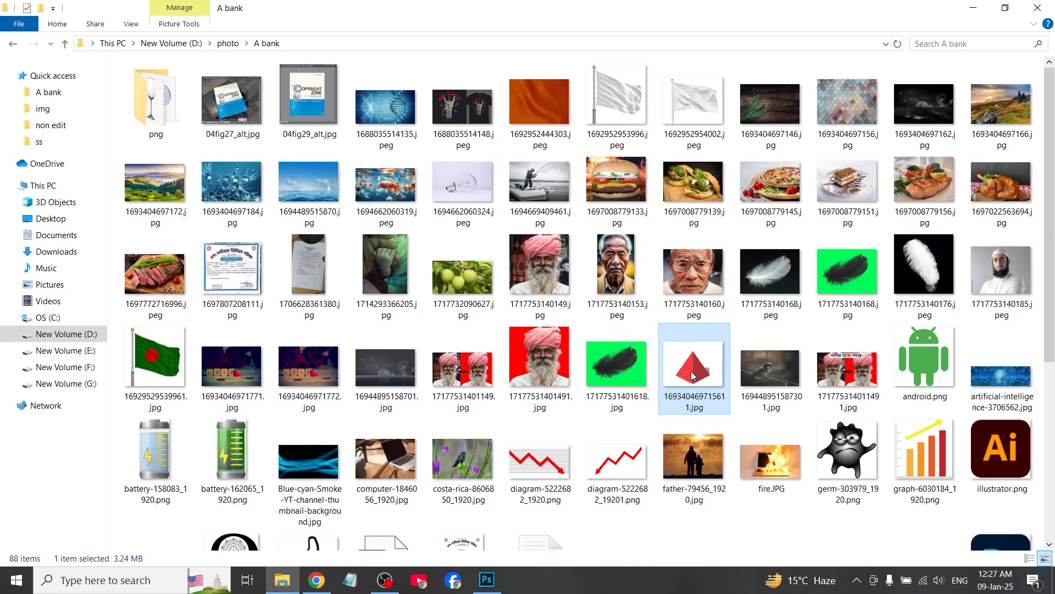
double_click(693, 375)
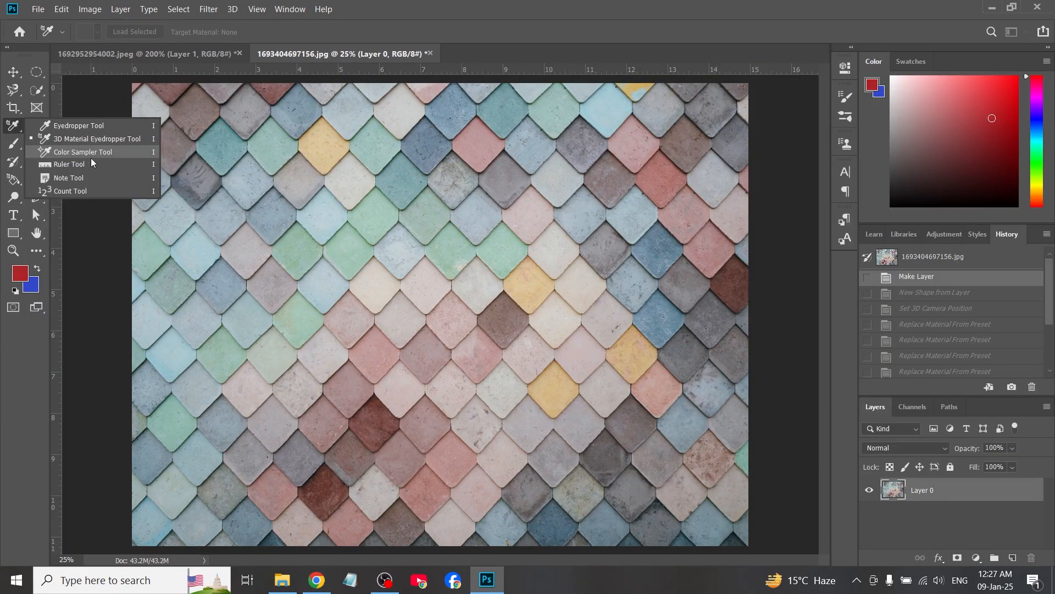
Step: Place the first five color samplers on differently coloured tiles of the image with the Color Sampler tool
click(94, 153)
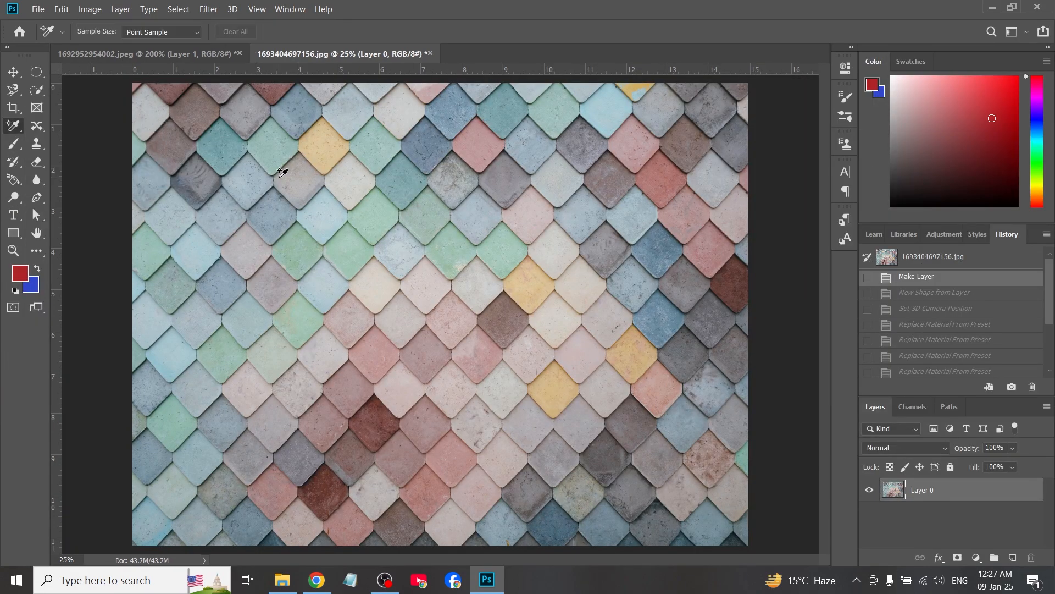
click(281, 229)
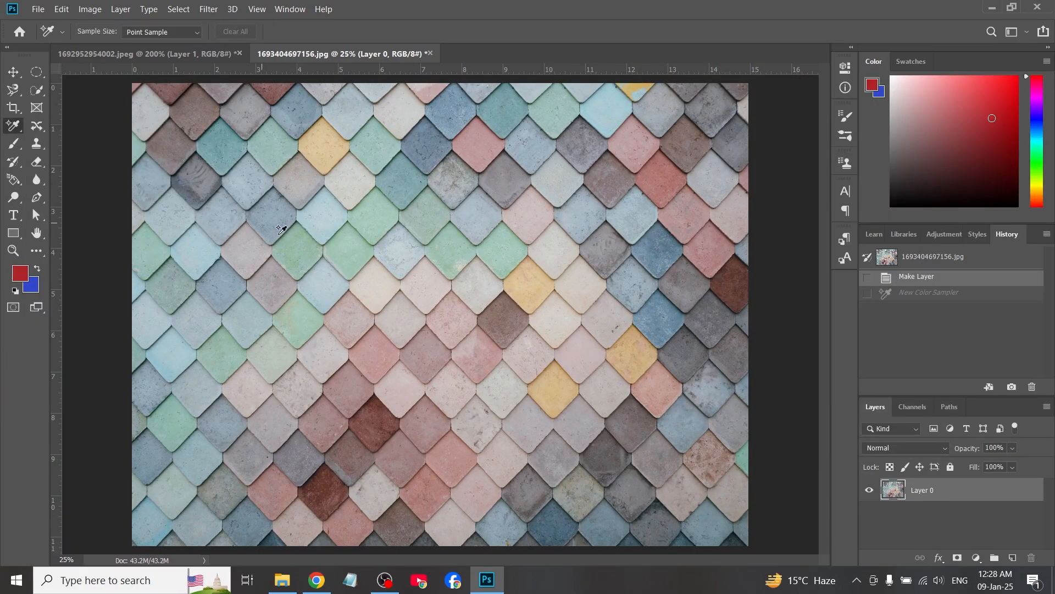
click(302, 245)
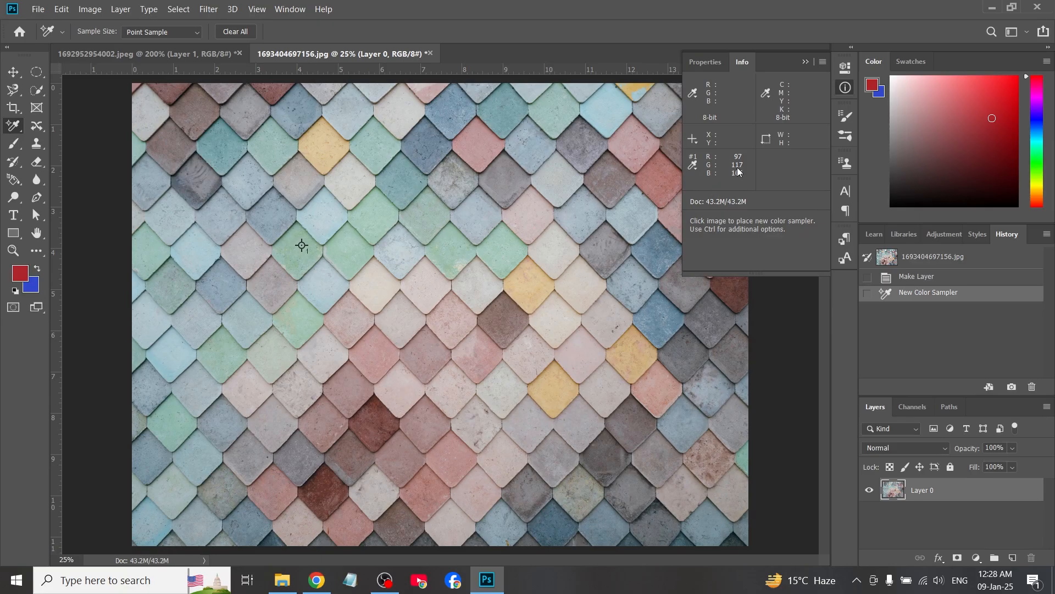
click(455, 250)
click(529, 192)
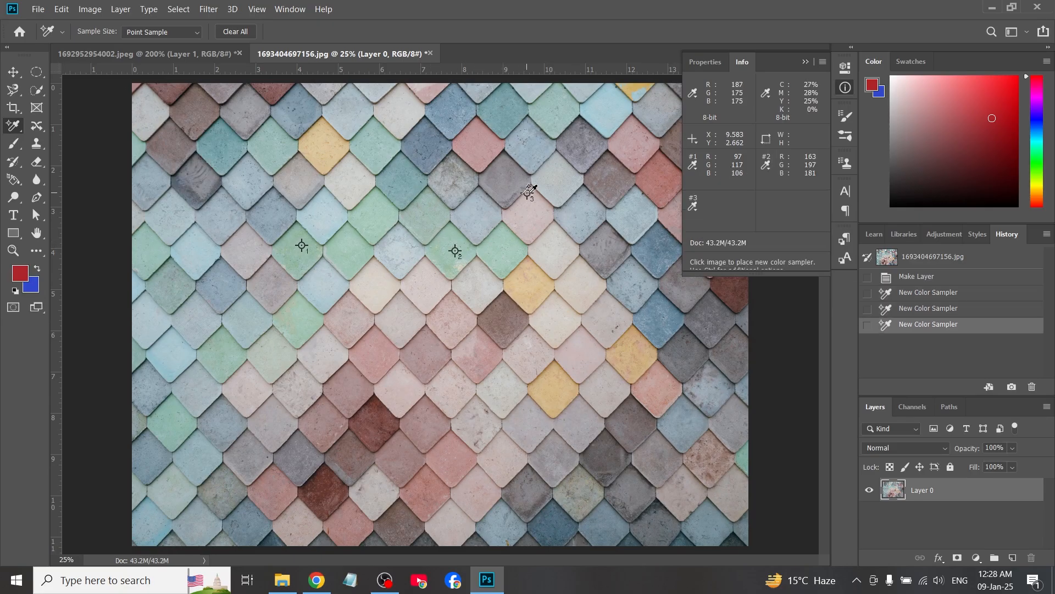
click(493, 149)
click(599, 315)
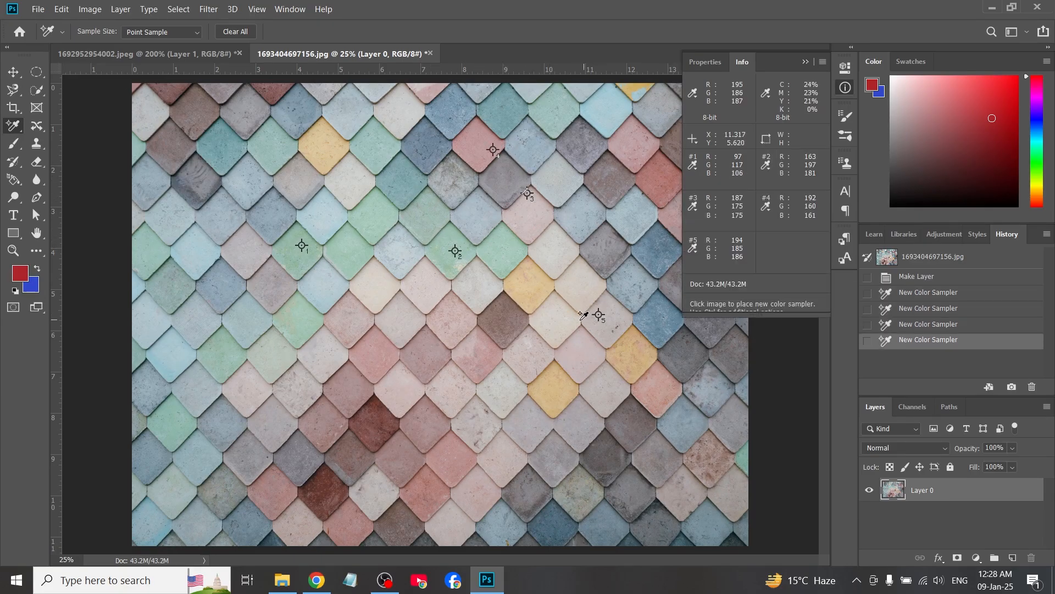
Step: Add color samplers 6 to 10 on further tiles across the middle of the image
click(554, 316)
click(442, 338)
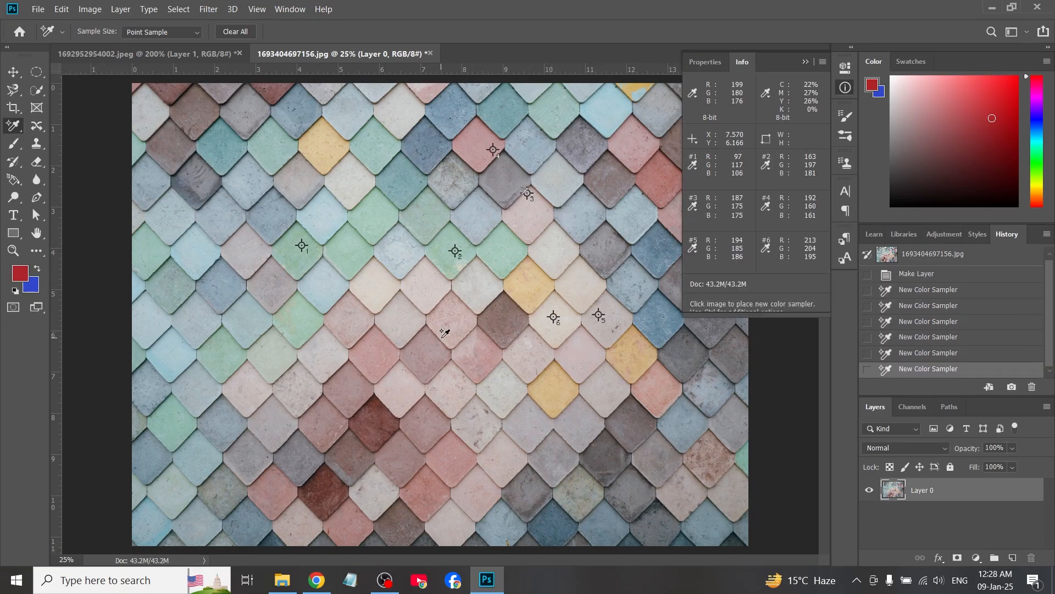
click(340, 355)
click(301, 319)
click(235, 300)
Step: Try to place an eleventh color sampler on the tile image
click(236, 235)
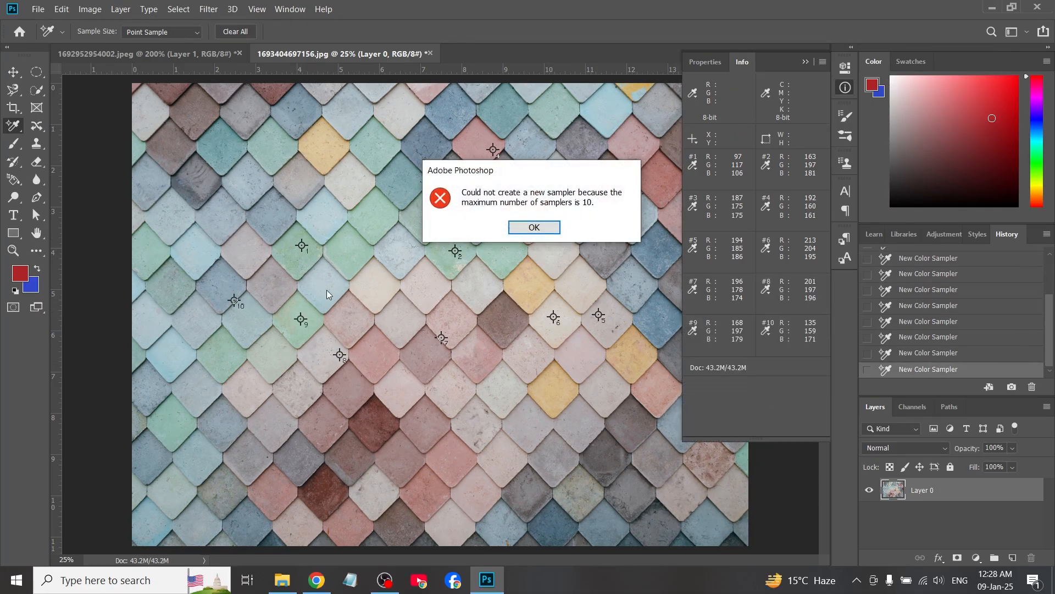
click(554, 227)
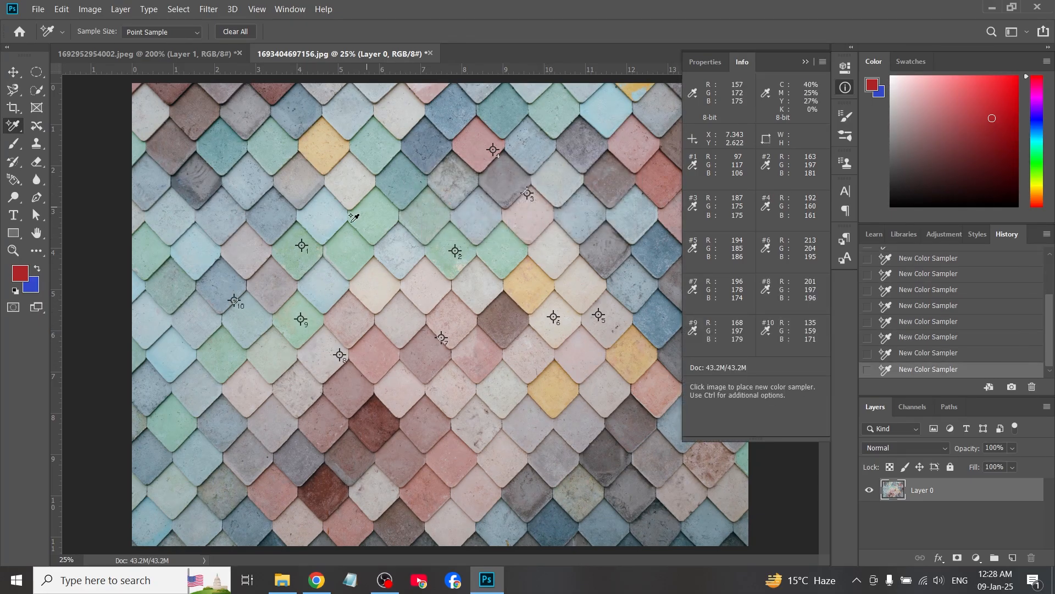
click(332, 142)
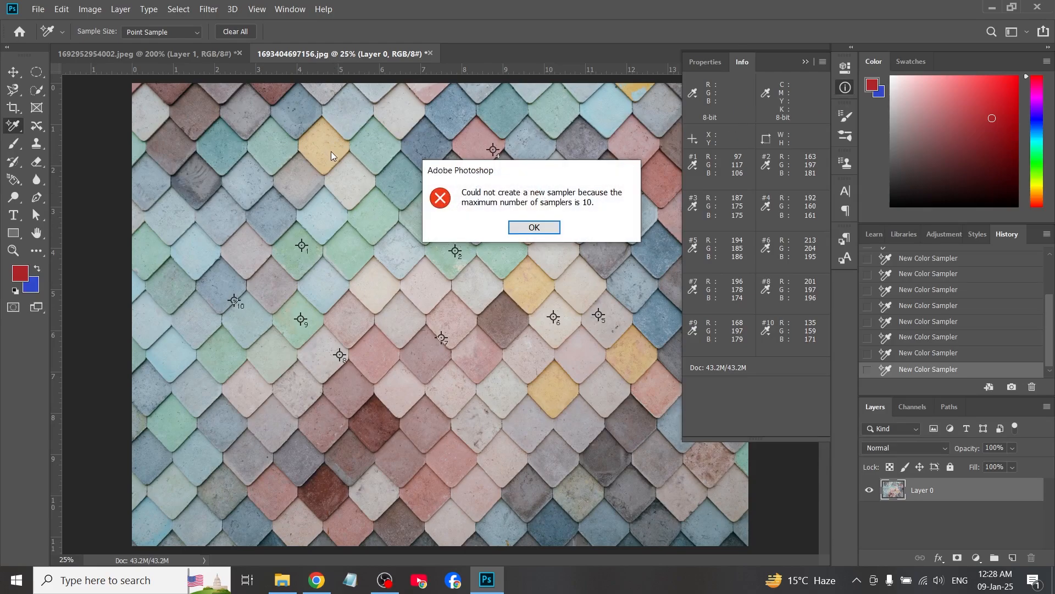
click(537, 228)
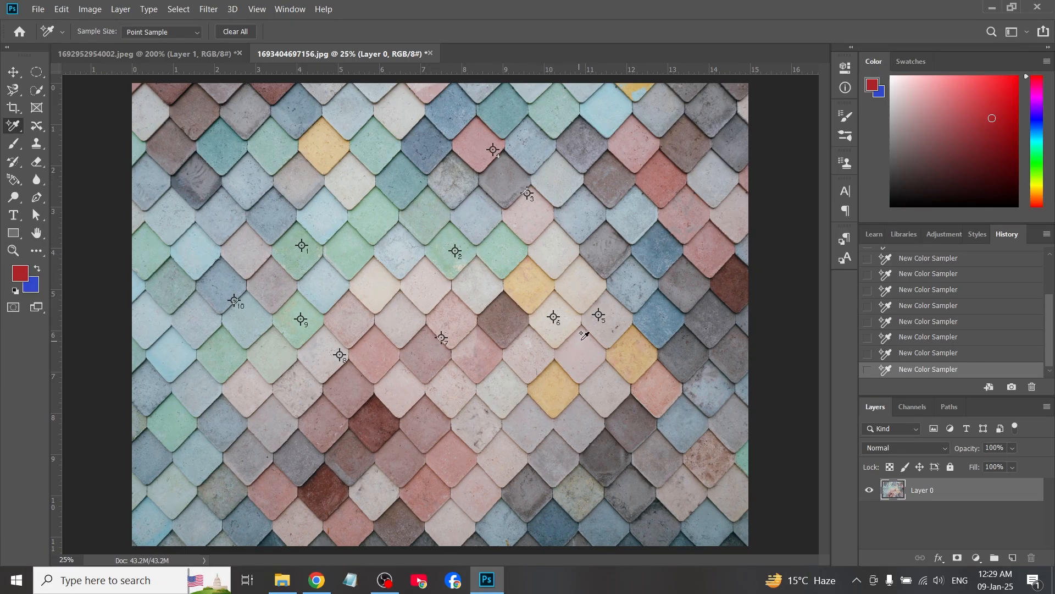
Step: Review the RGB values of all ten color samplers and display the choices in the eyedropper tool group
click(845, 87)
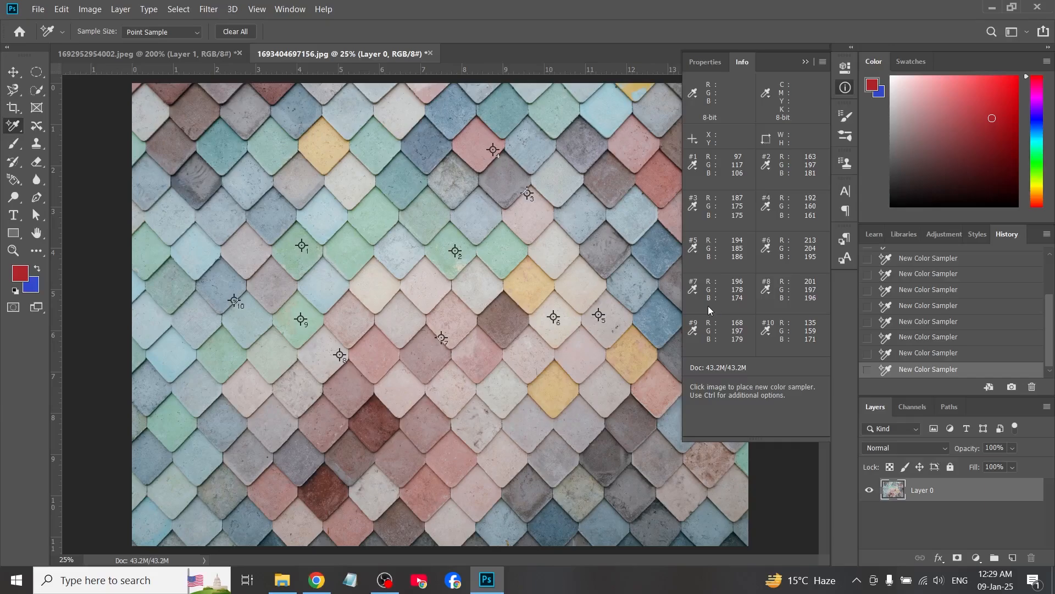
right_click(14, 125)
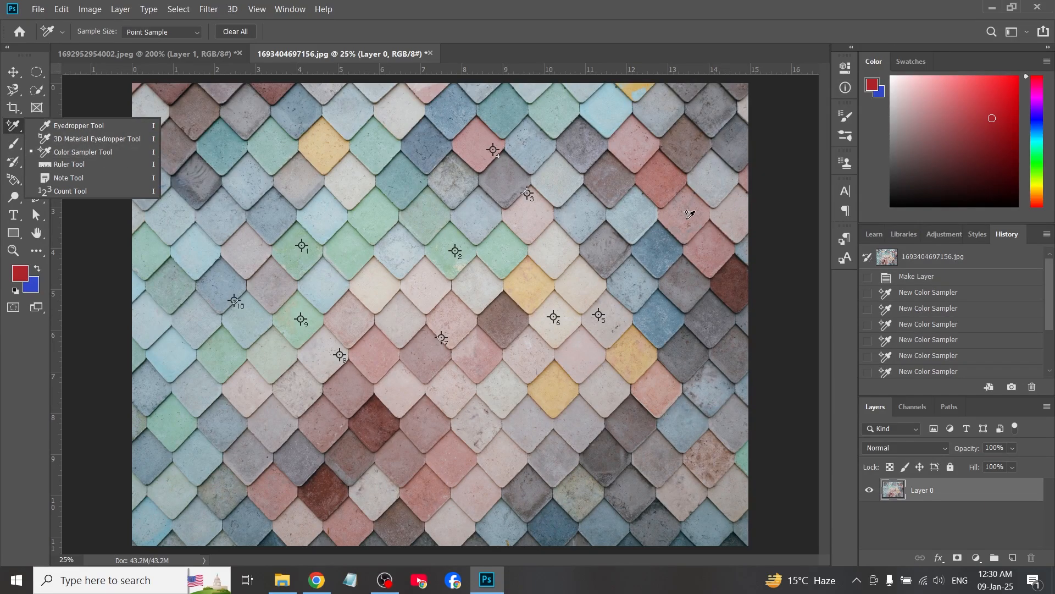